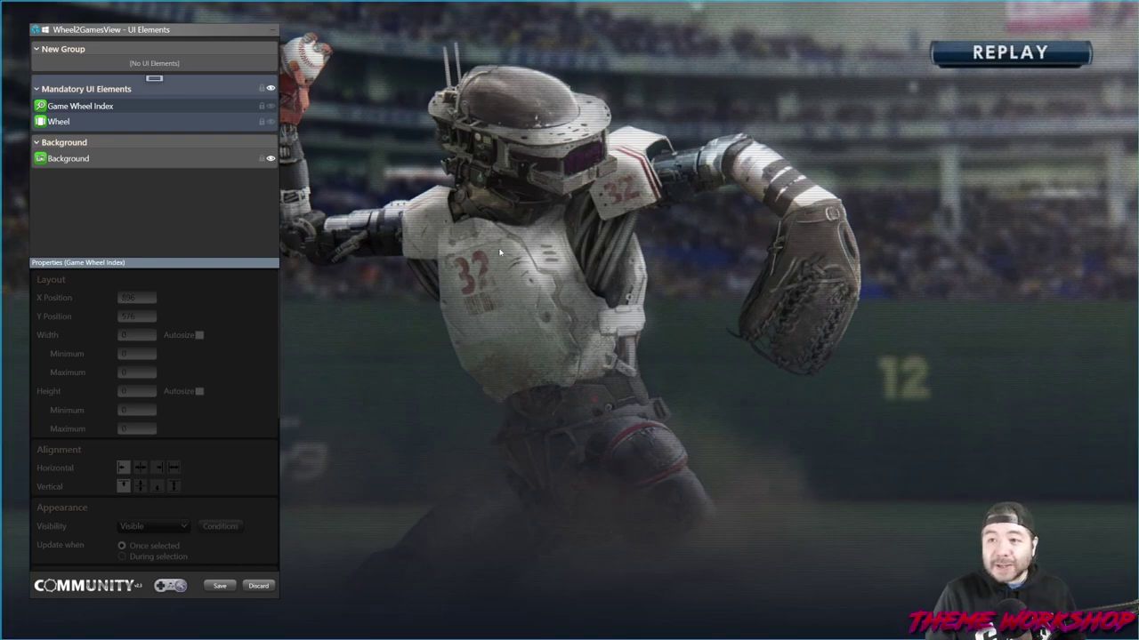
Step: Add Stack 1 to New Group and place it over the robot's chest at X 894, Y 433
right_click(158, 48)
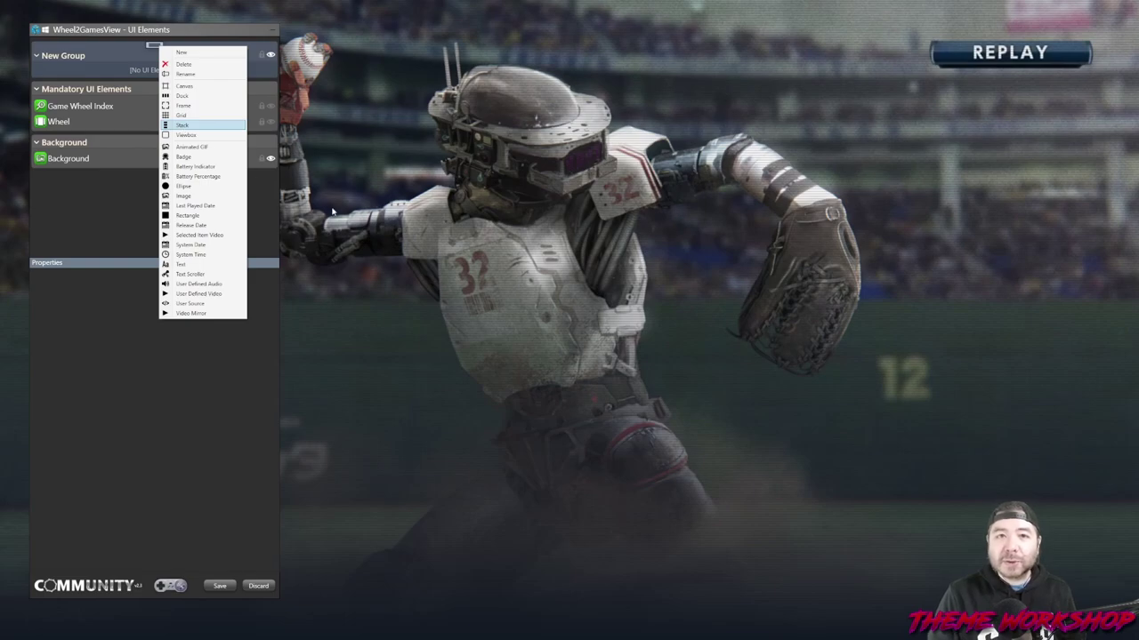
left_click(182, 125)
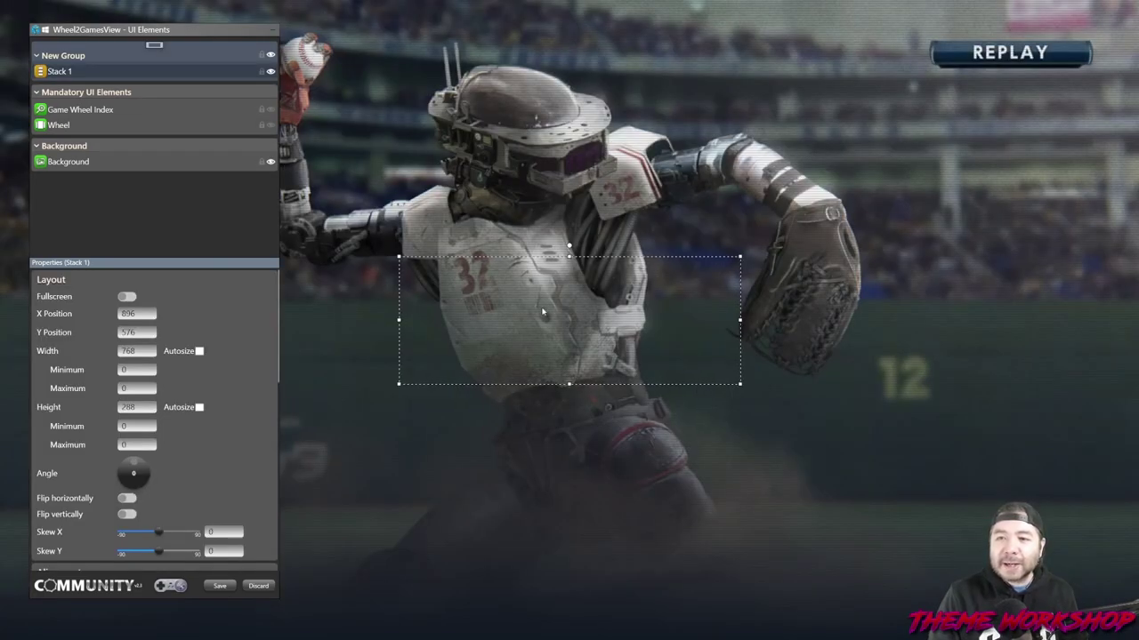
left_click_drag(508, 276, 642, 142)
left_click_drag(773, 356, 540, 192)
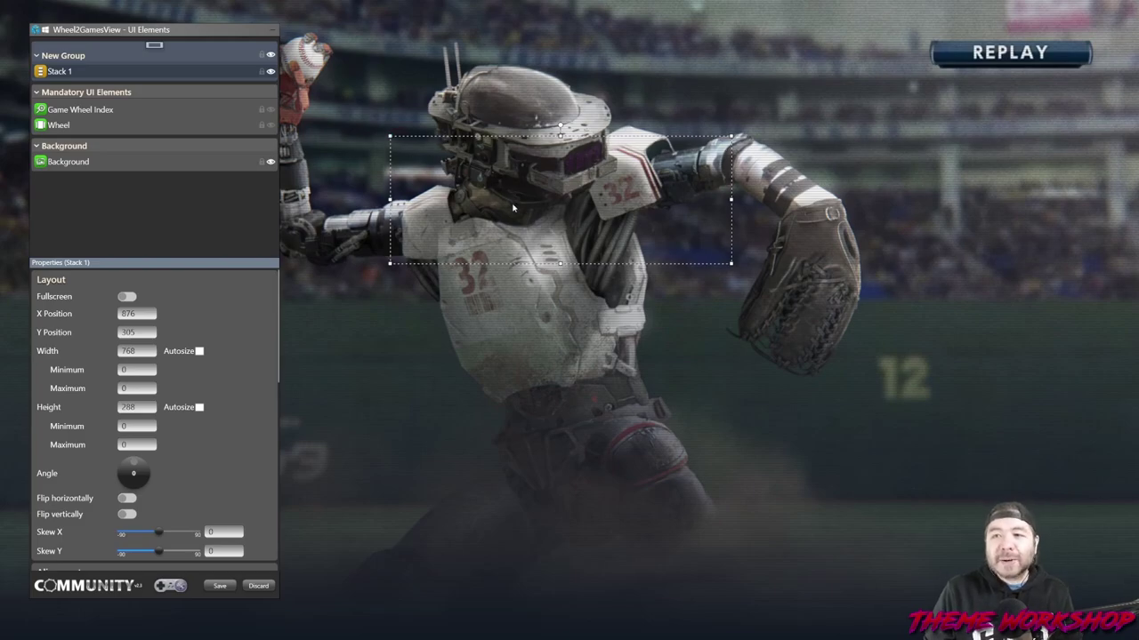
left_click_drag(513, 208, 122, 238)
left_click_drag(317, 225, 600, 242)
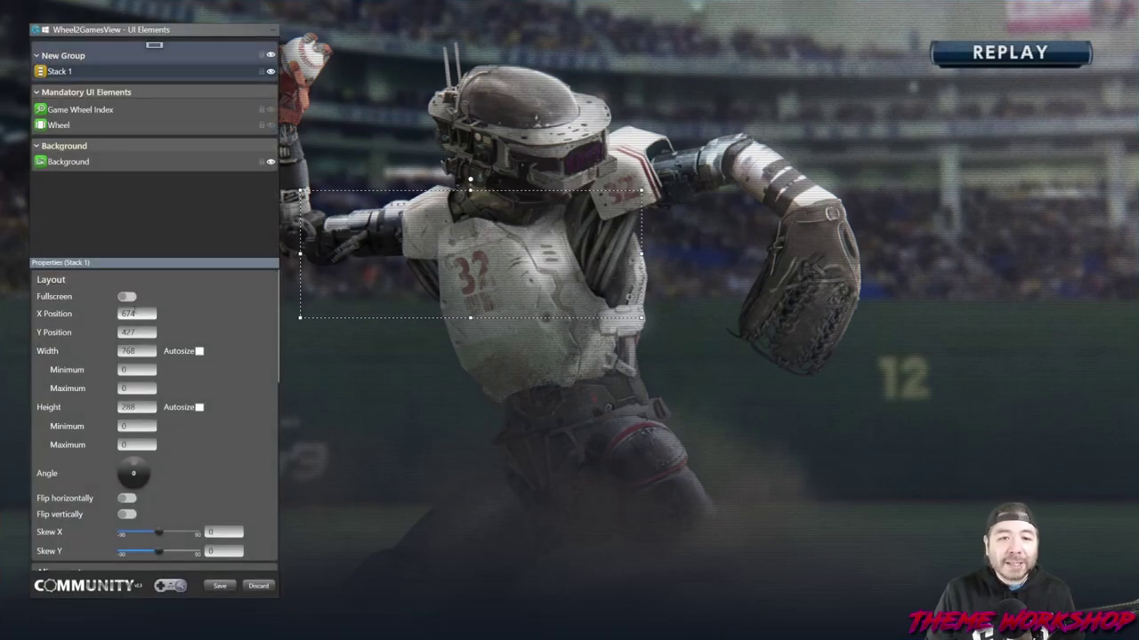
left_click_drag(407, 272, 491, 98)
left_click_drag(491, 97, 506, 61)
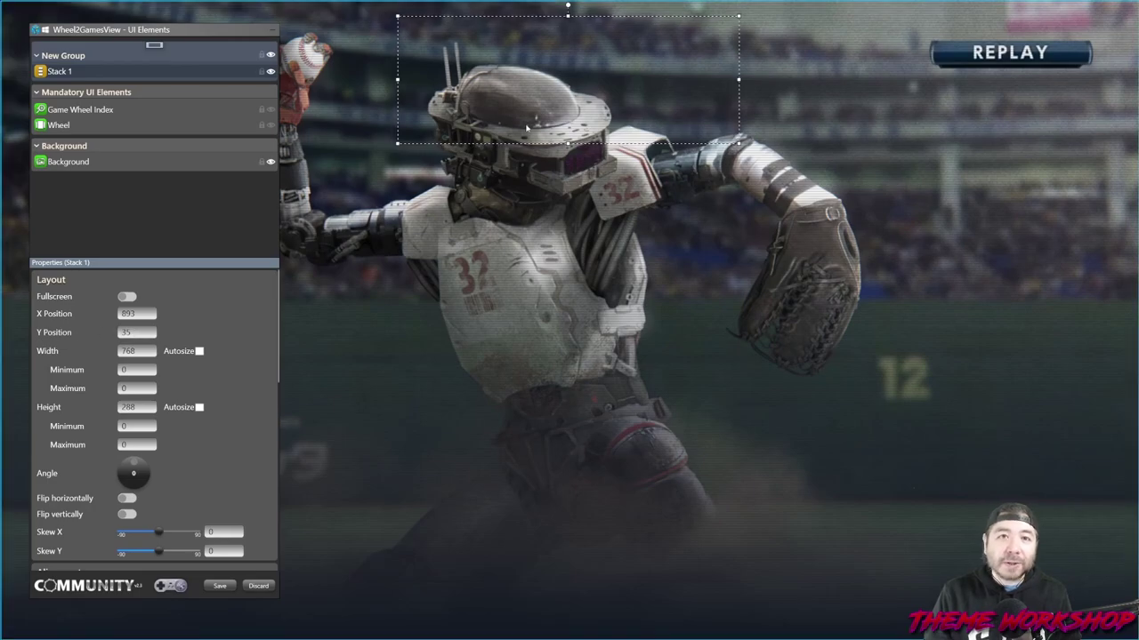
left_click_drag(497, 100, 497, 278)
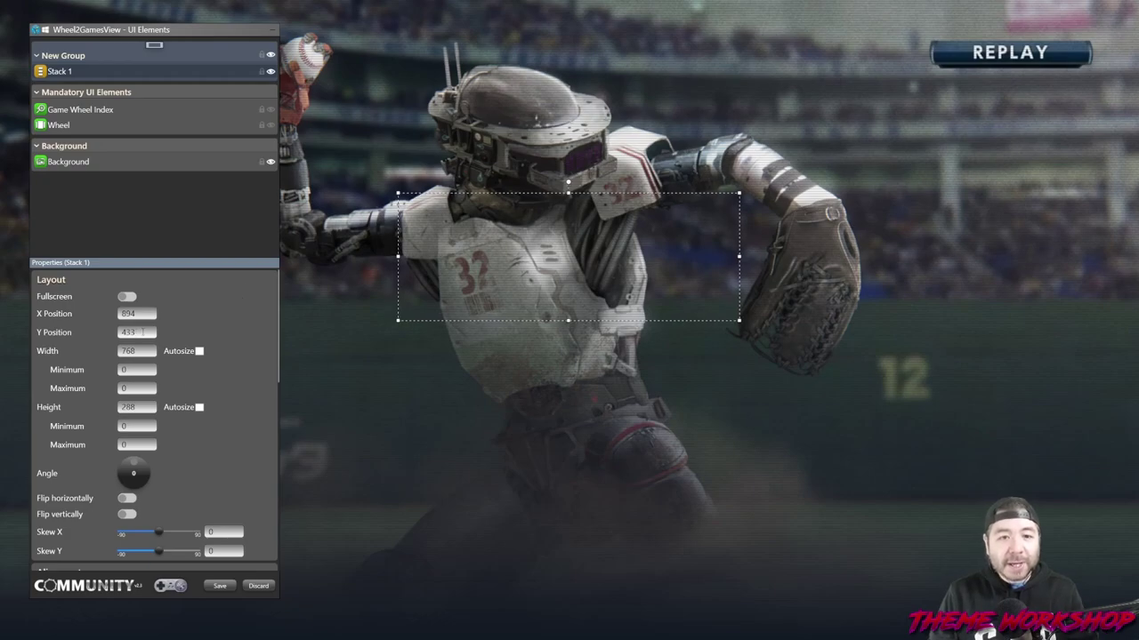
Step: Position Stack 1 at X 900, Y 500 with width 800 and height 500
left_click(67, 333)
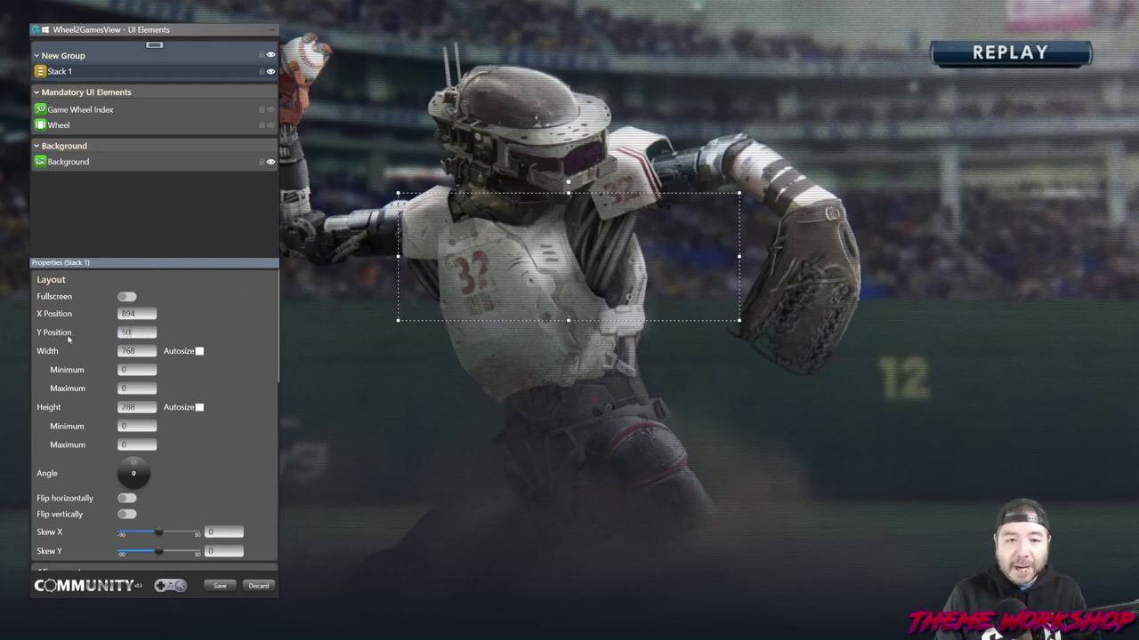
double_click(138, 315)
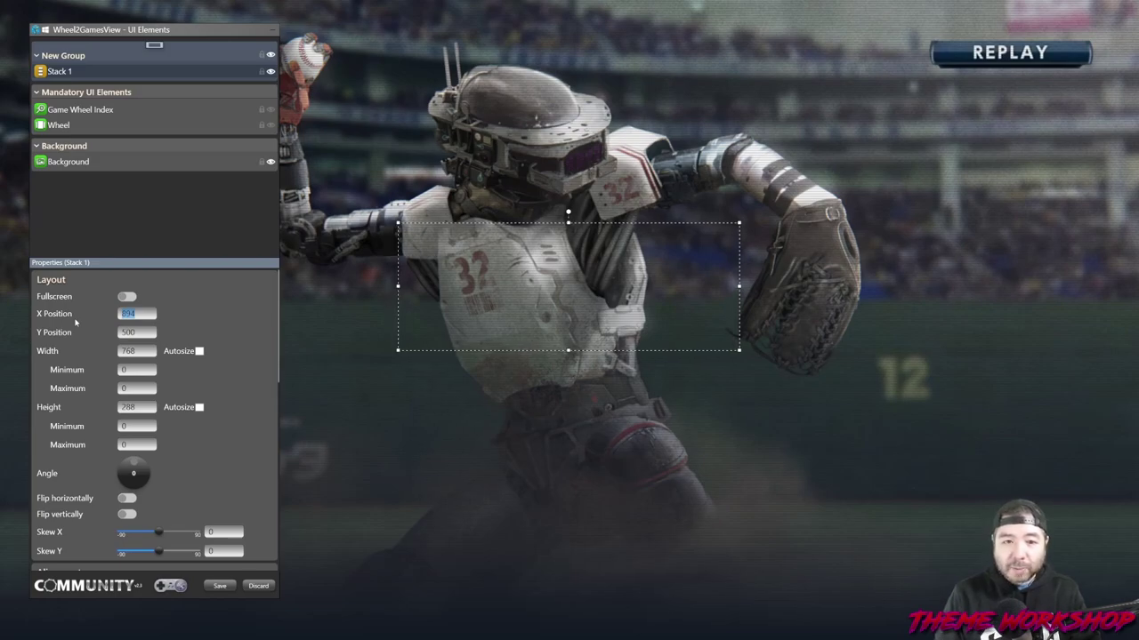
key("Return")
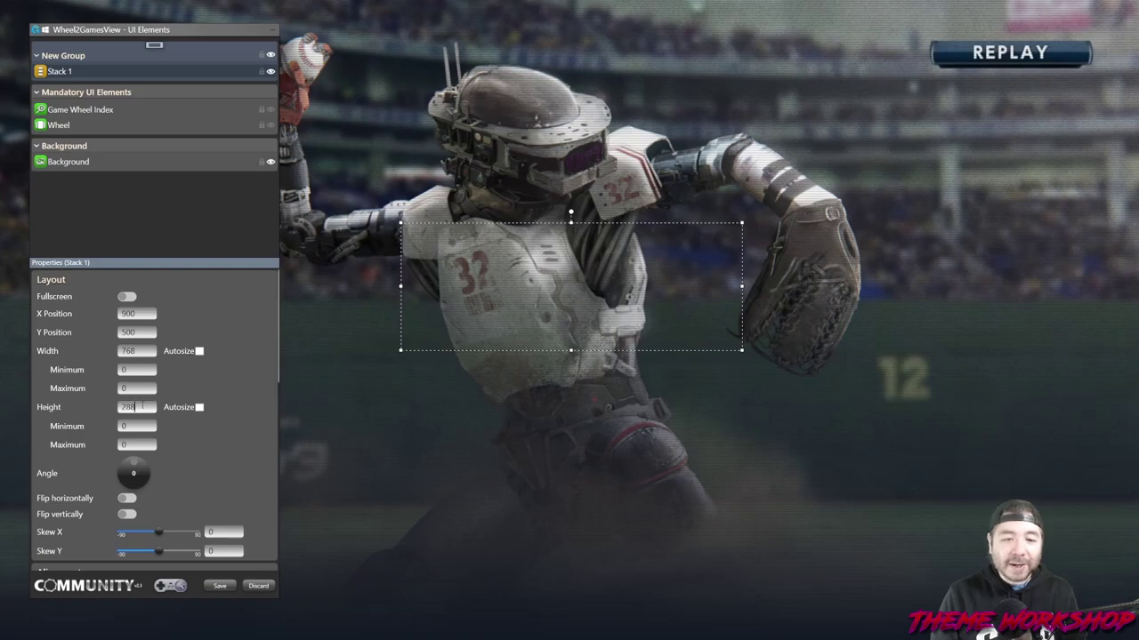
left_click(106, 410)
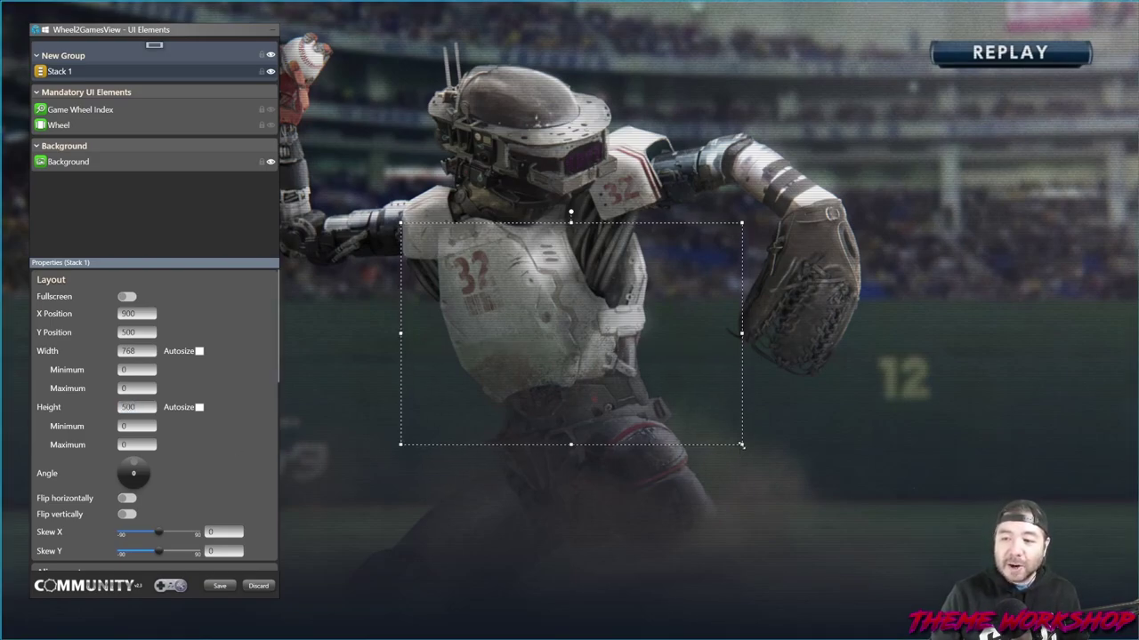
left_click_drag(745, 450, 693, 398)
left_click_drag(135, 352, 85, 356)
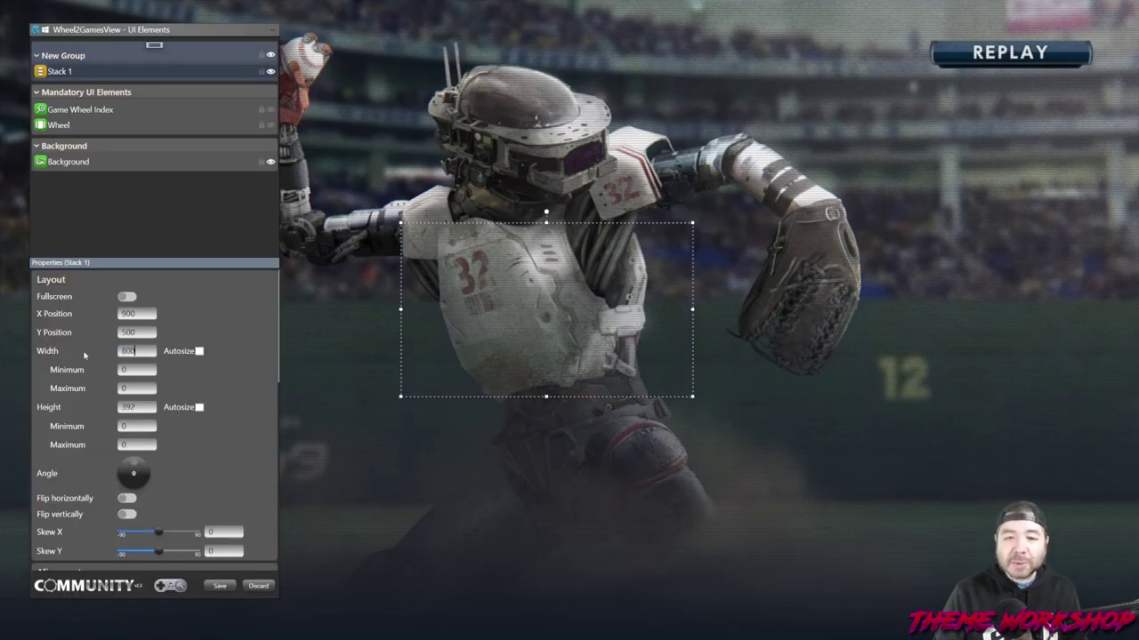
left_click_drag(133, 407, 73, 409)
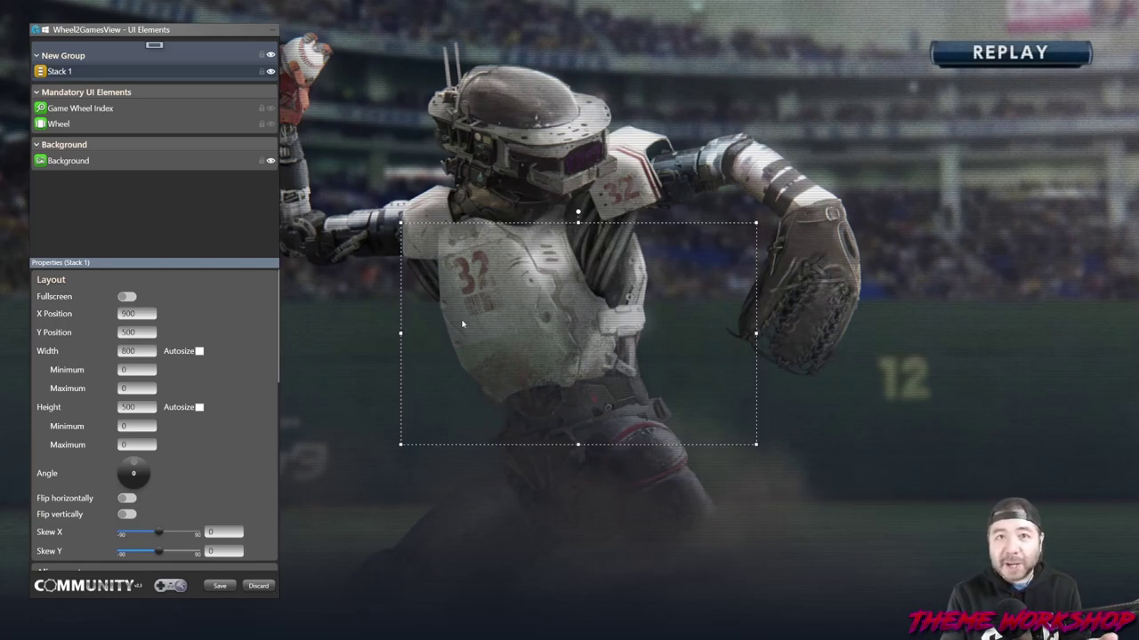
Step: Resize Stack 1 to 575 by 1200 and move it near the top at X 834, Y 98
left_click_drag(552, 350, 541, 243)
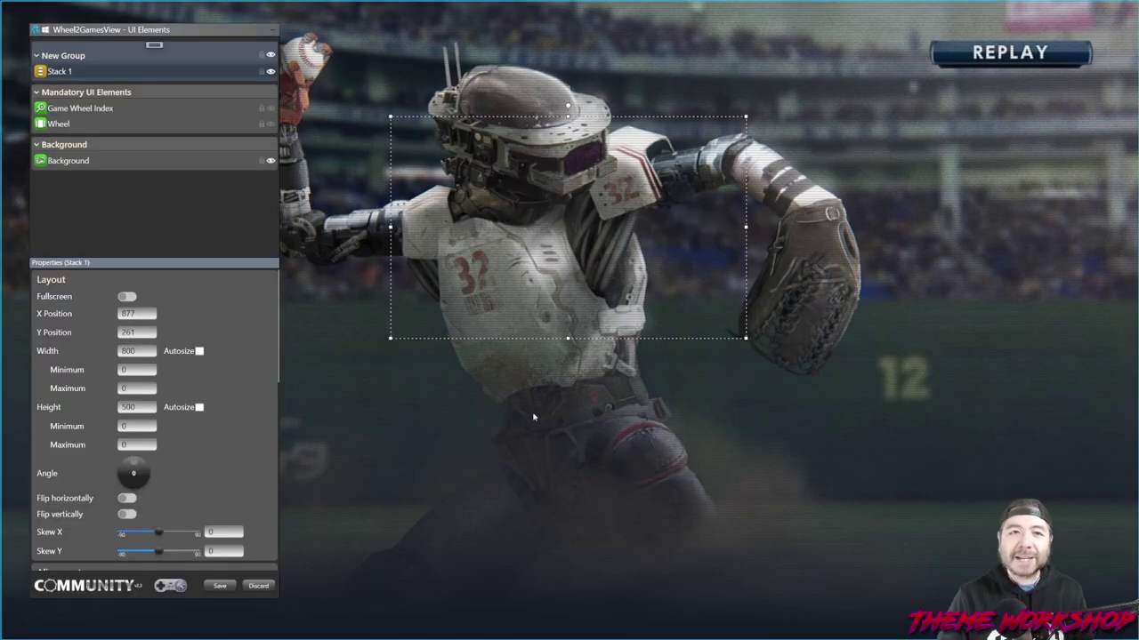
left_click(138, 352)
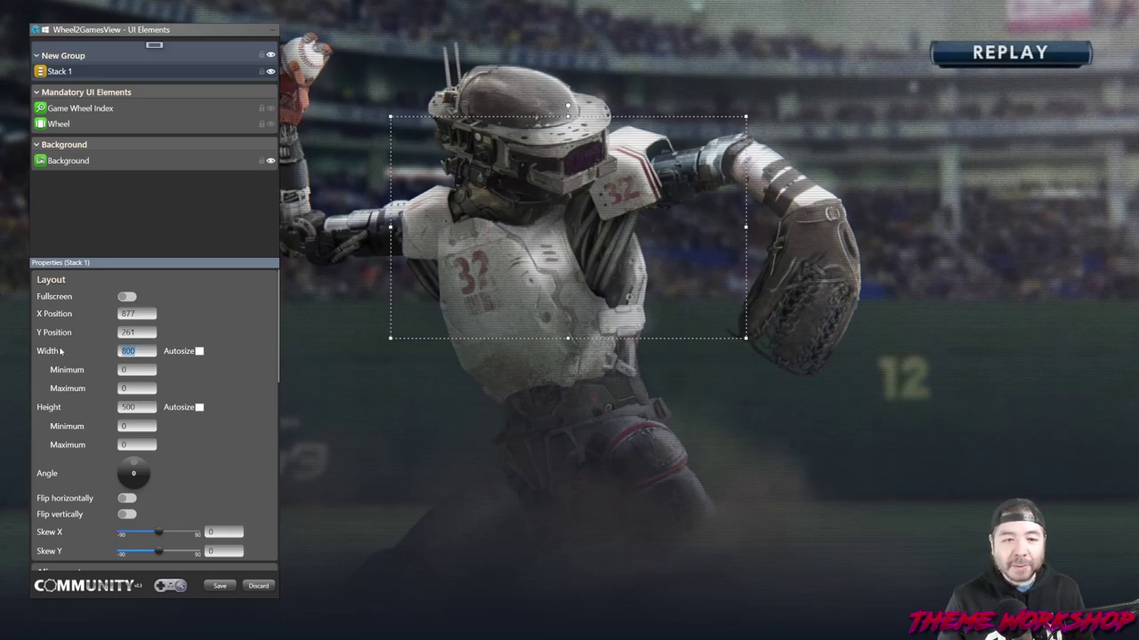
type("575")
left_click(134, 407)
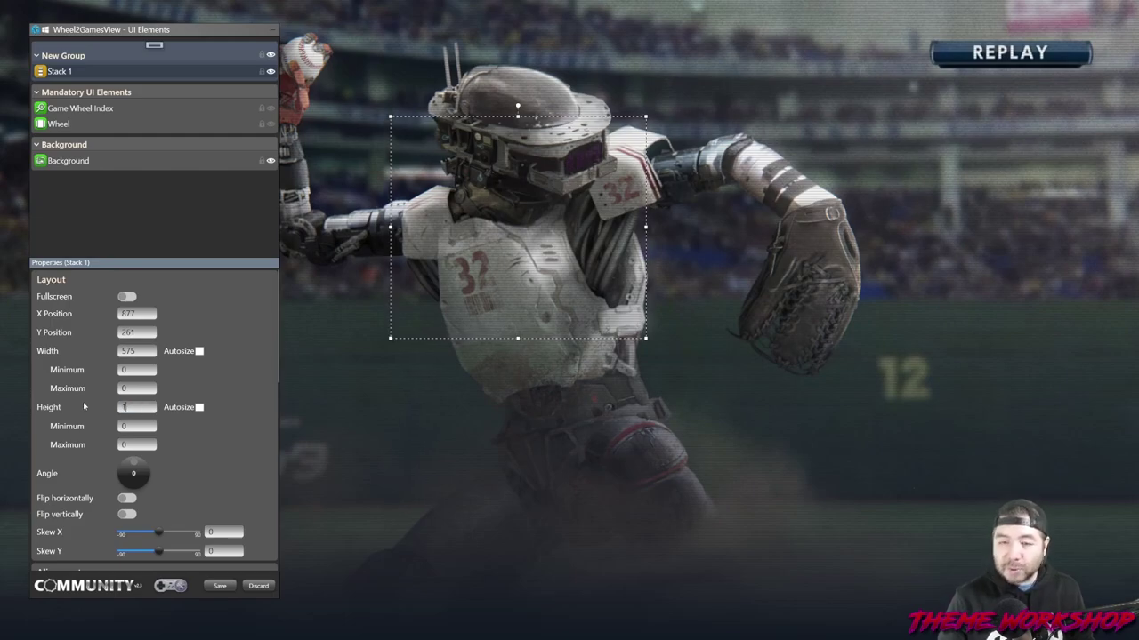
key("Return")
left_click_drag(464, 265, 446, 298)
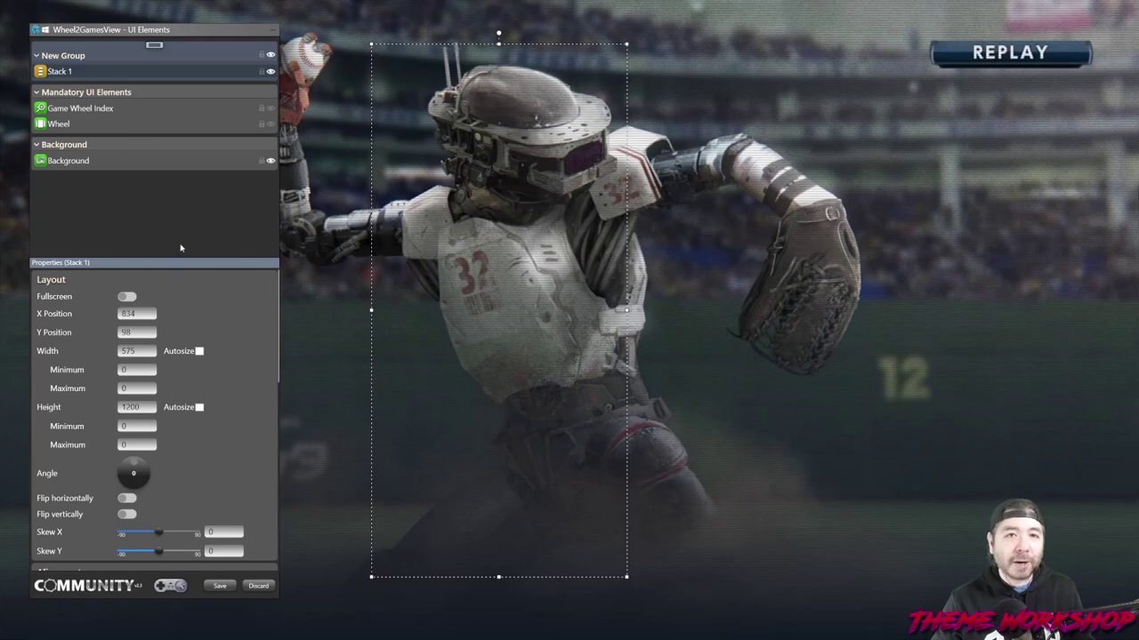
left_click(154, 45)
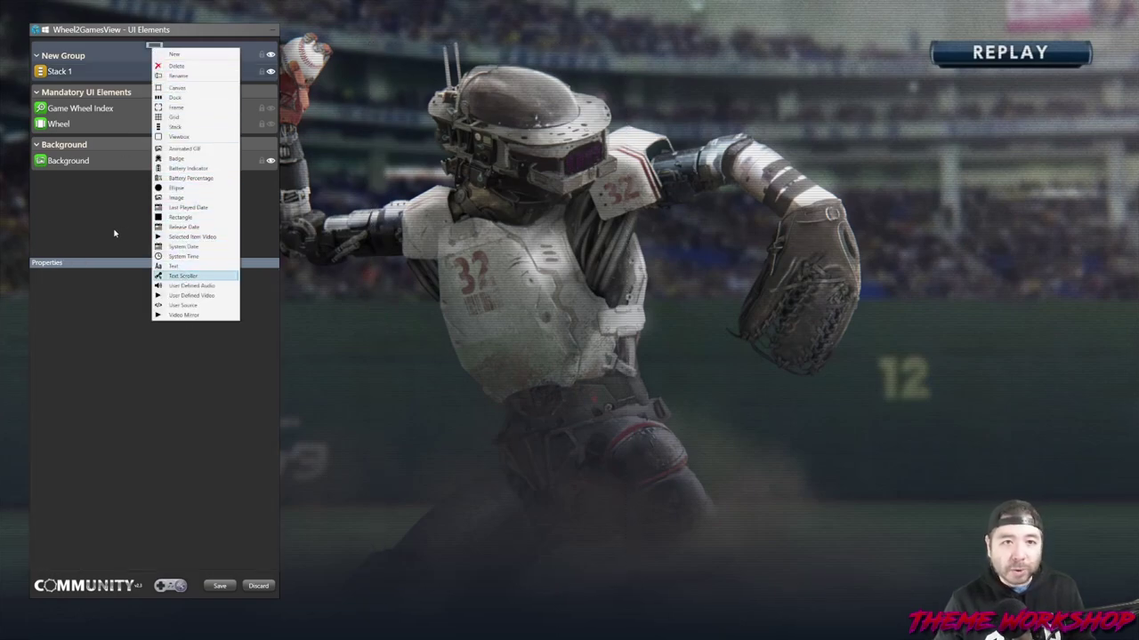
Step: Add Text Scroller 1 showing the Game notes metadata and start choosing its background colour
left_click(183, 276)
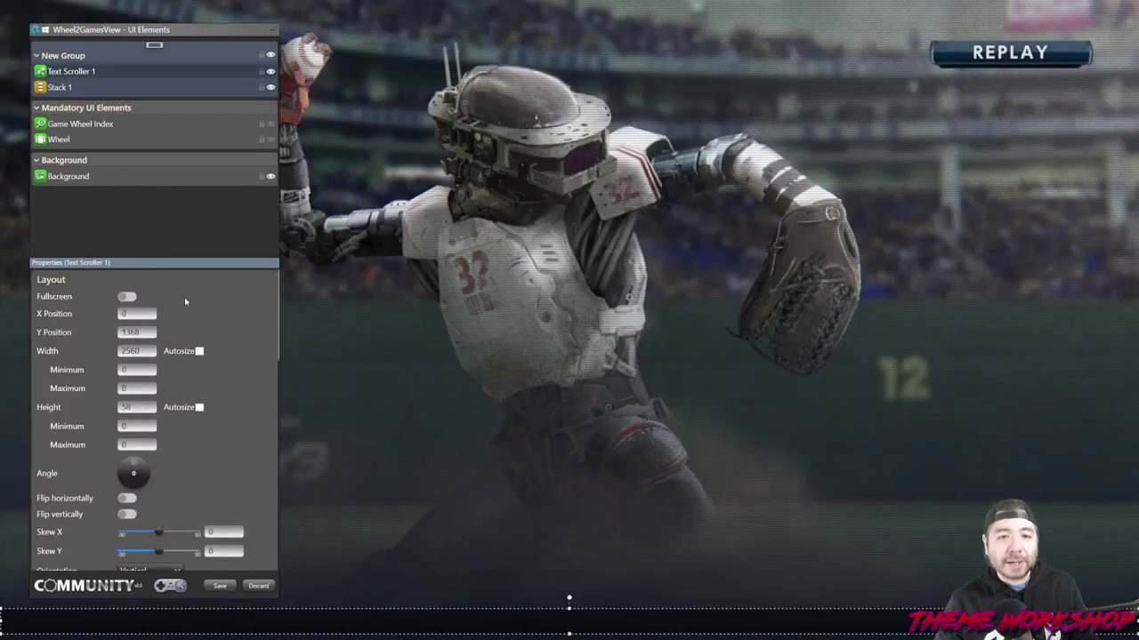
scroll(248, 400, "down", 4)
scroll(248, 400, "down", 6)
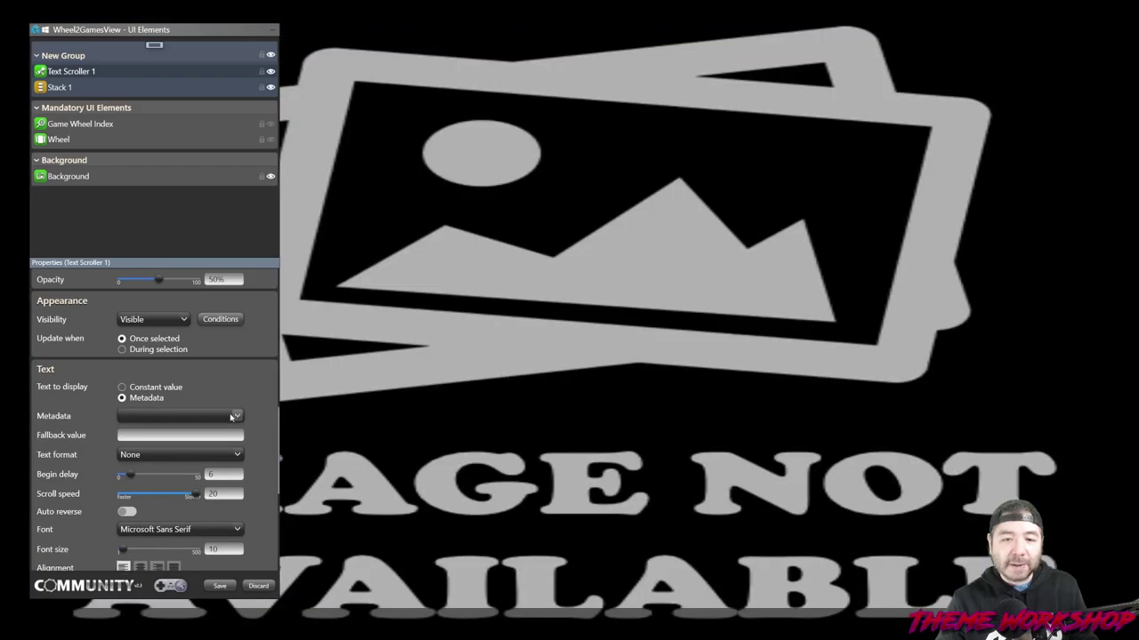
left_click(235, 415)
scroll(170, 223, "down", 4)
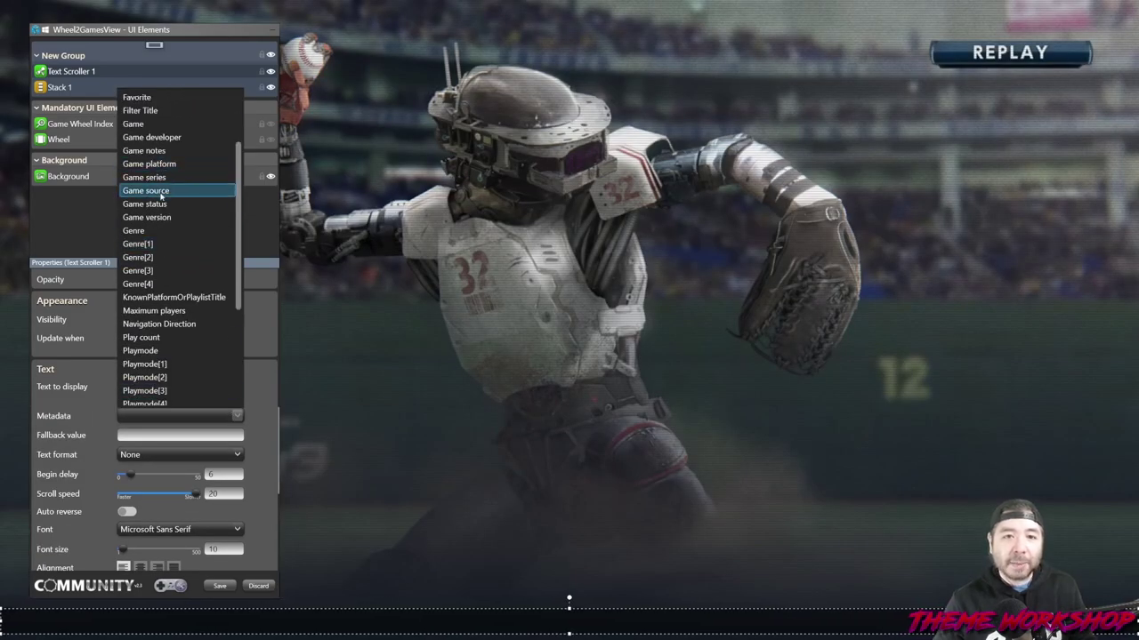
key("Return")
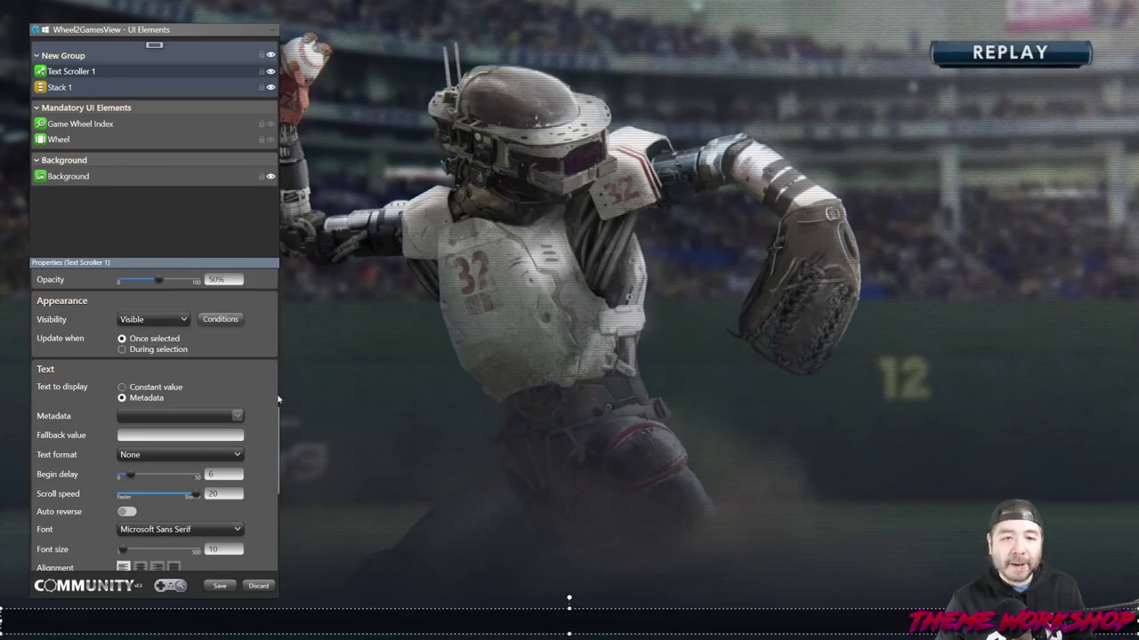
scroll(251, 434, "up", 4)
left_click(157, 413)
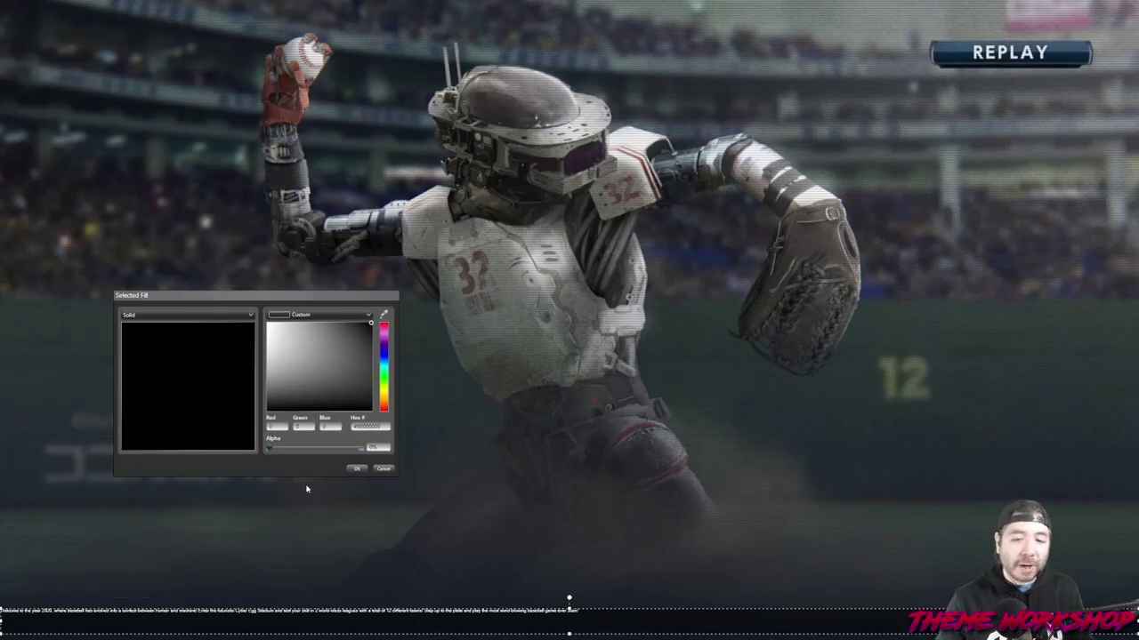
Step: Apply the chosen background colour to Text Scroller 1 and review its properties
left_click(355, 470)
scroll(257, 428, "down", 1)
scroll(257, 428, "down", 2)
scroll(259, 424, "up", 3)
scroll(259, 424, "down", 2)
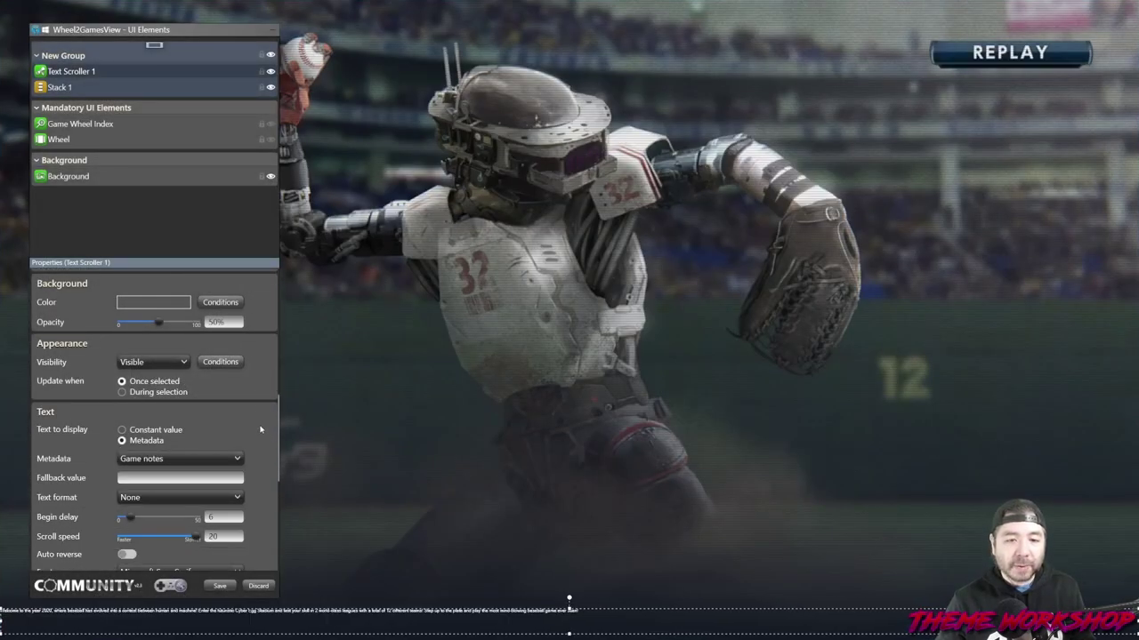
scroll(258, 419, "up", 4)
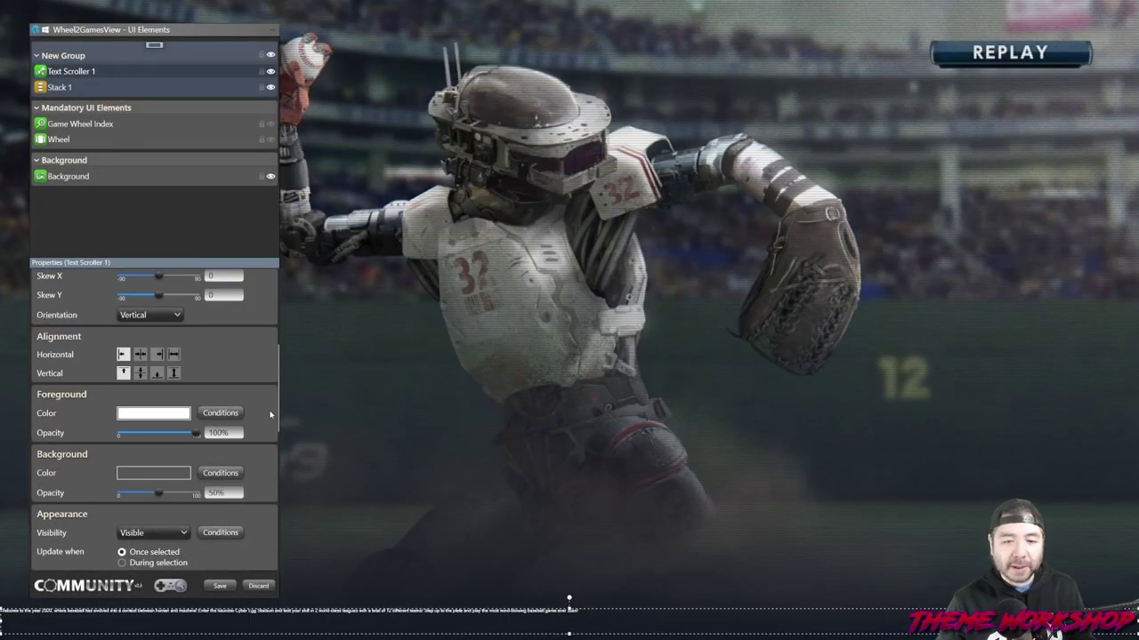
scroll(269, 416, "down", 5)
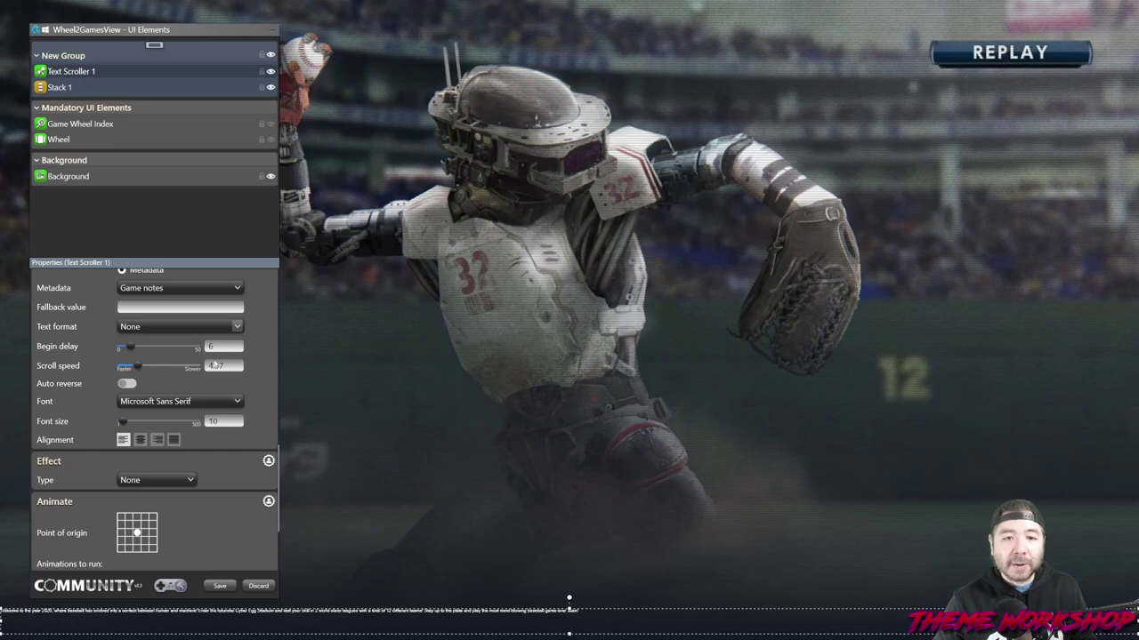
scroll(215, 365, "up", 6)
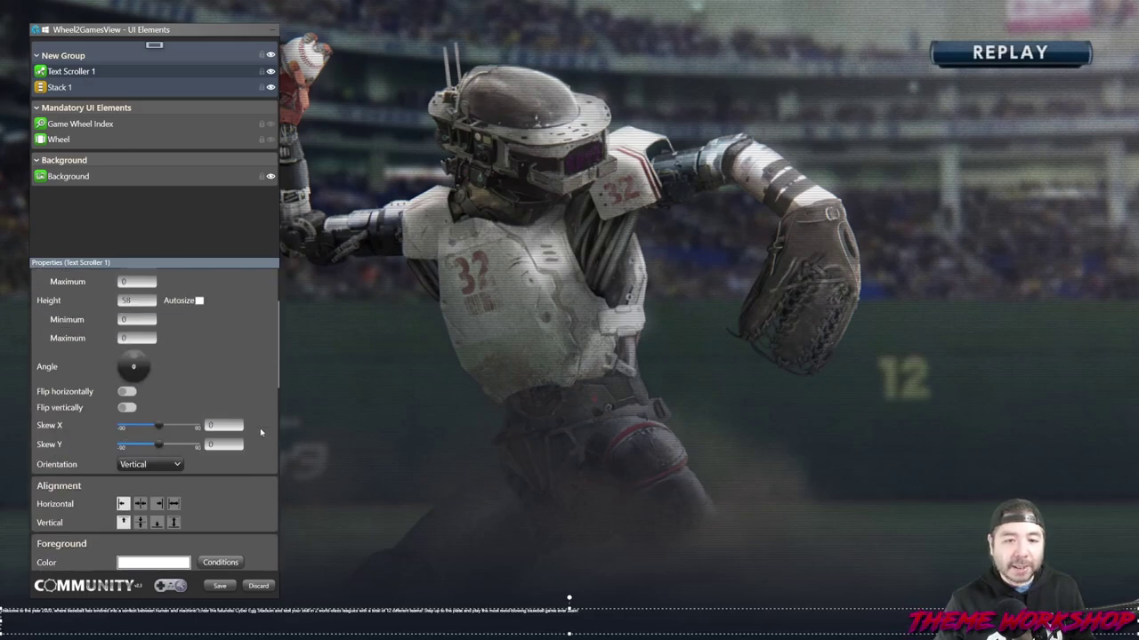
scroll(240, 424, "up", 2)
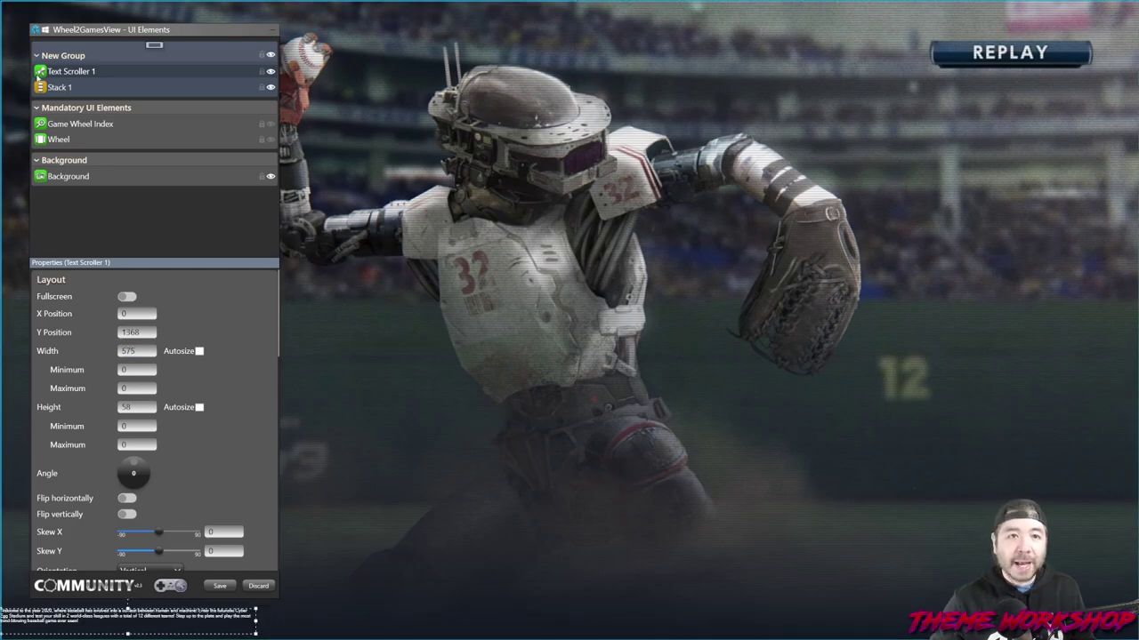
Step: Move Text Scroller 1 into Stack 1 and set the stack's vertical alignment to Bottom
left_click_drag(71, 71, 61, 88)
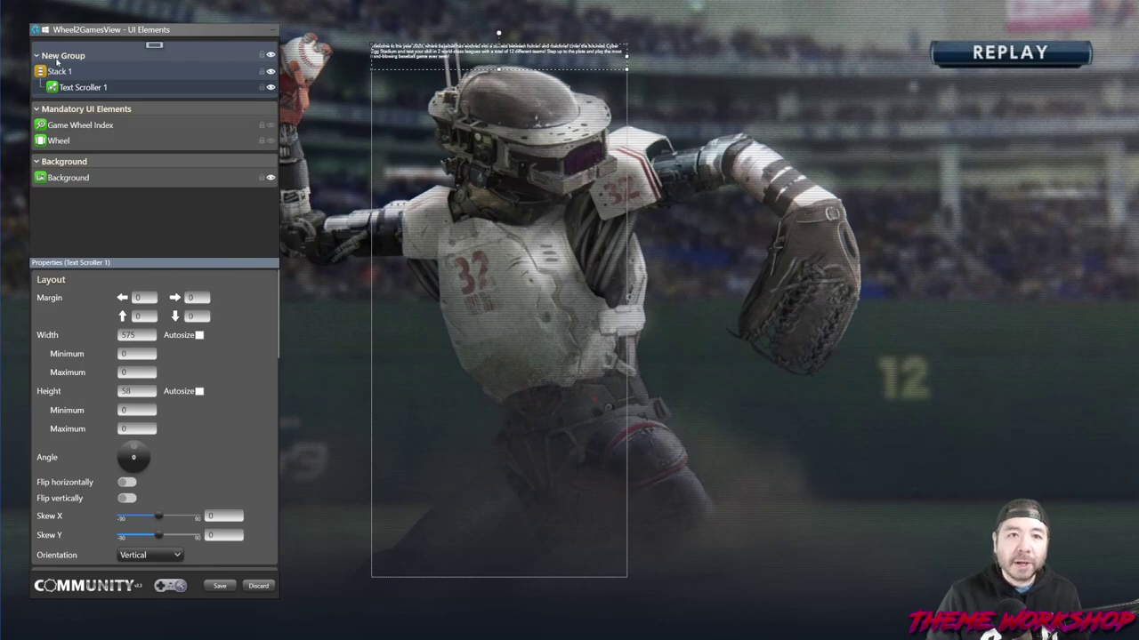
left_click(379, 100)
scroll(219, 389, "down", 4)
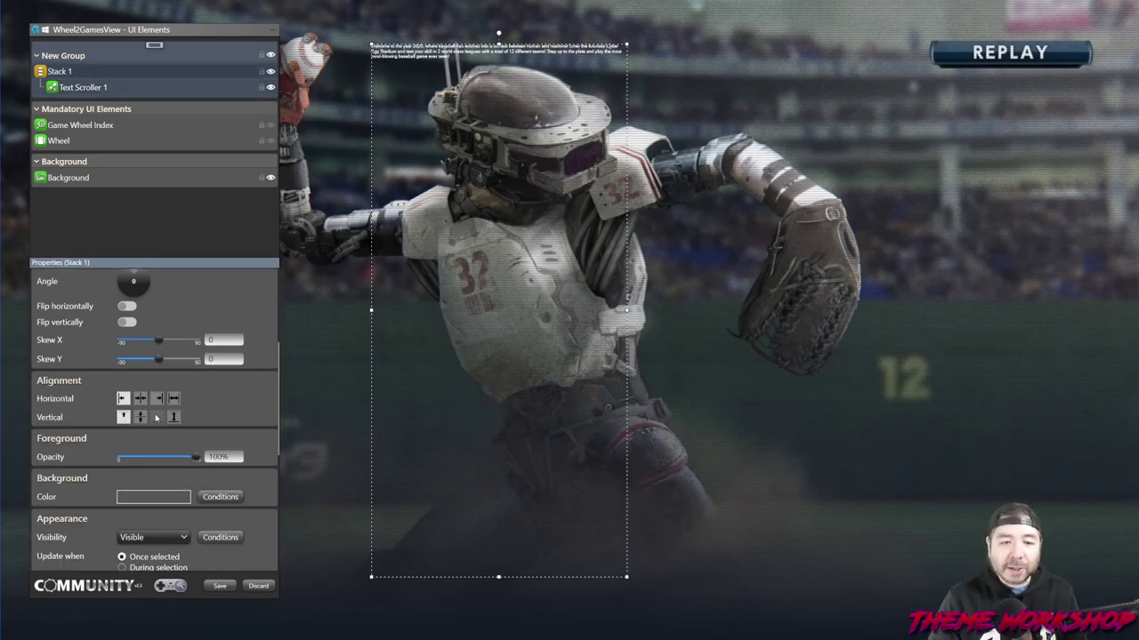
left_click(156, 417)
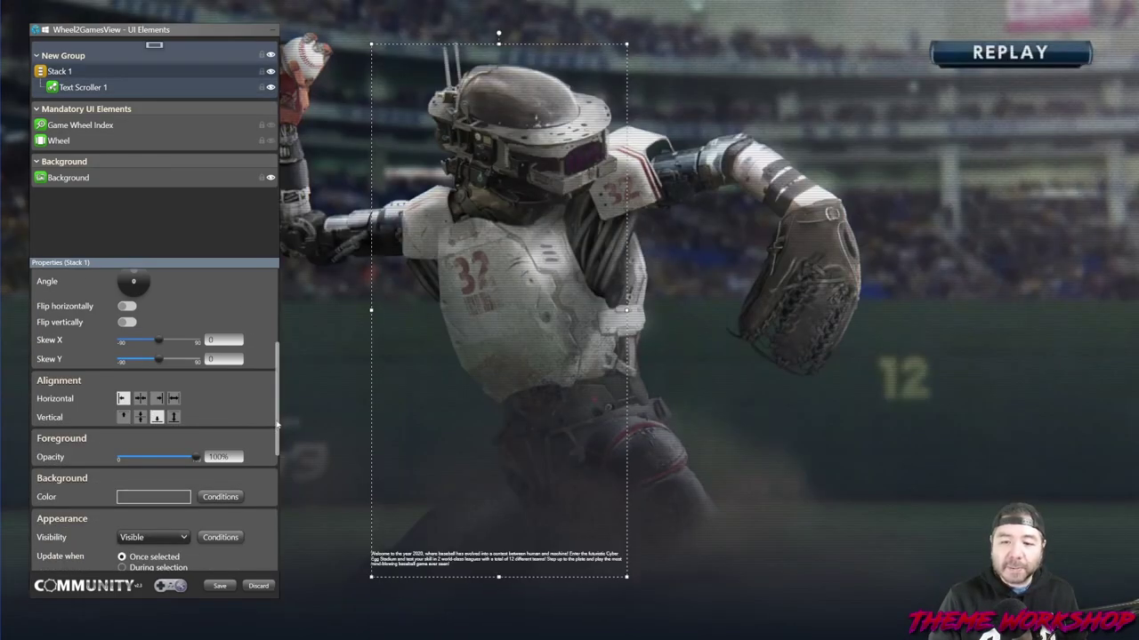
Step: Raise the scroller's font size to about 22 and set its height to 300
left_click(85, 87)
scroll(258, 398, "down", 10)
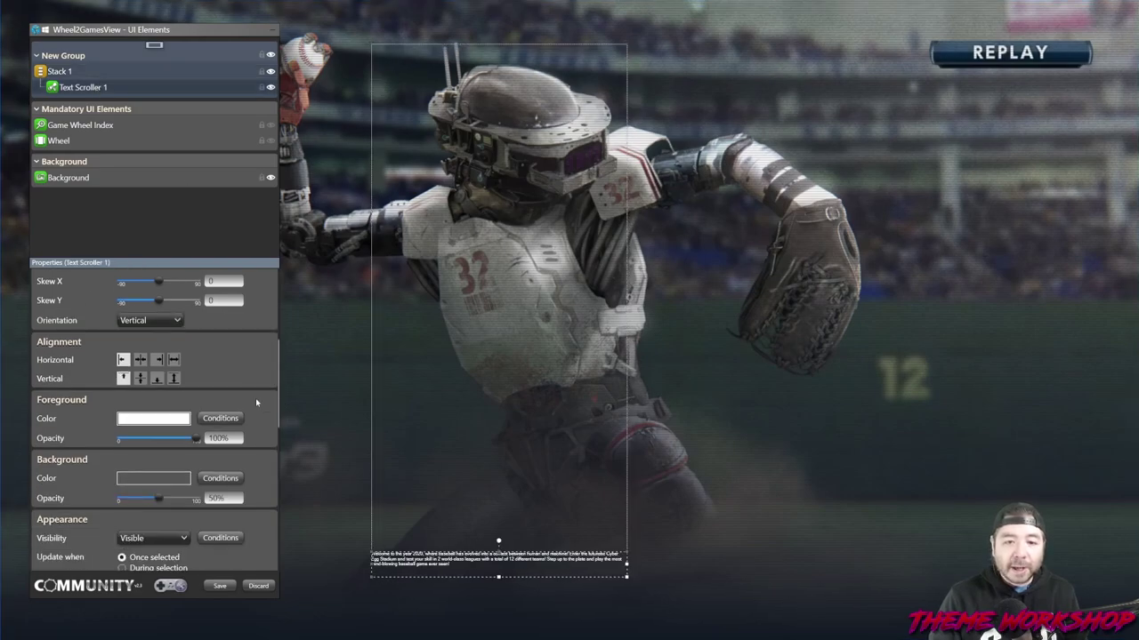
scroll(260, 402, "down", 1)
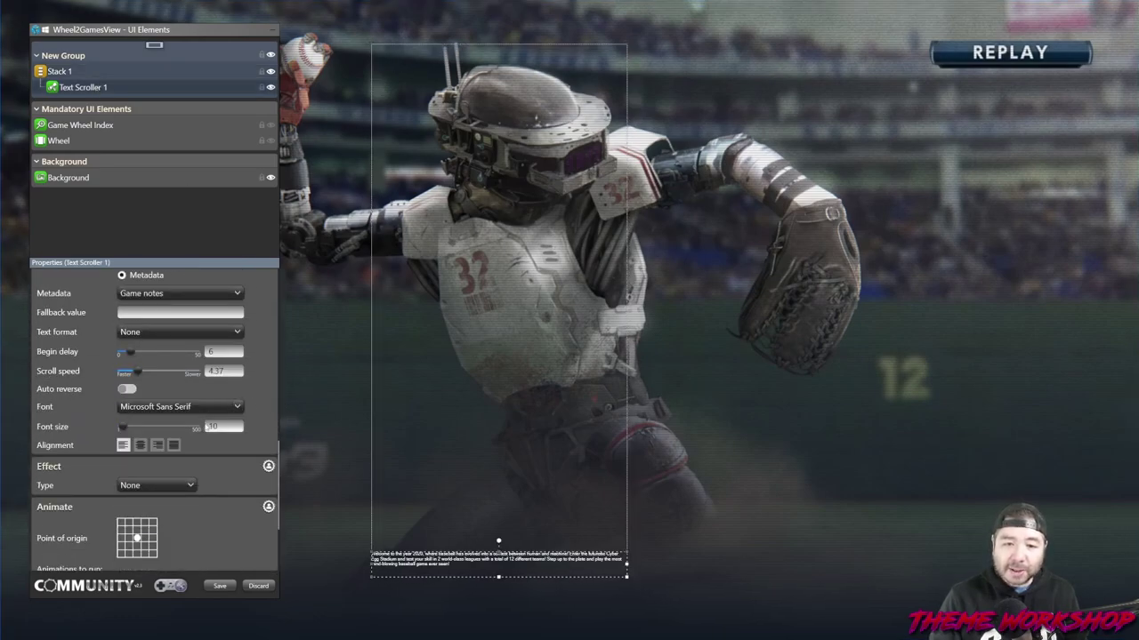
left_click_drag(127, 427, 128, 429)
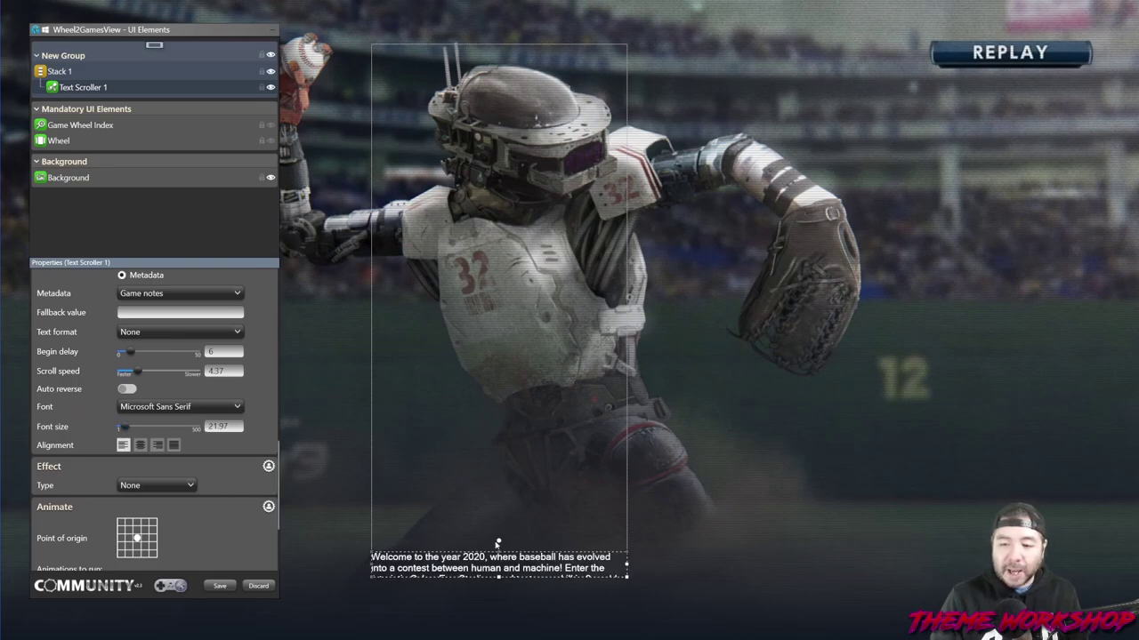
scroll(252, 415, "up", 10)
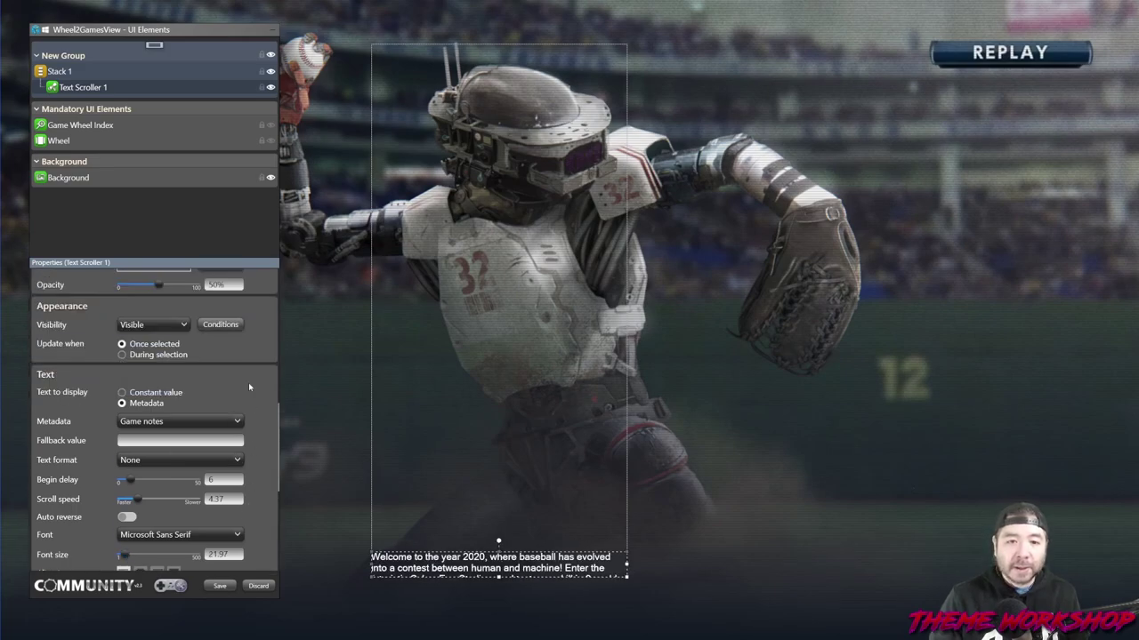
scroll(252, 415, "up", 2)
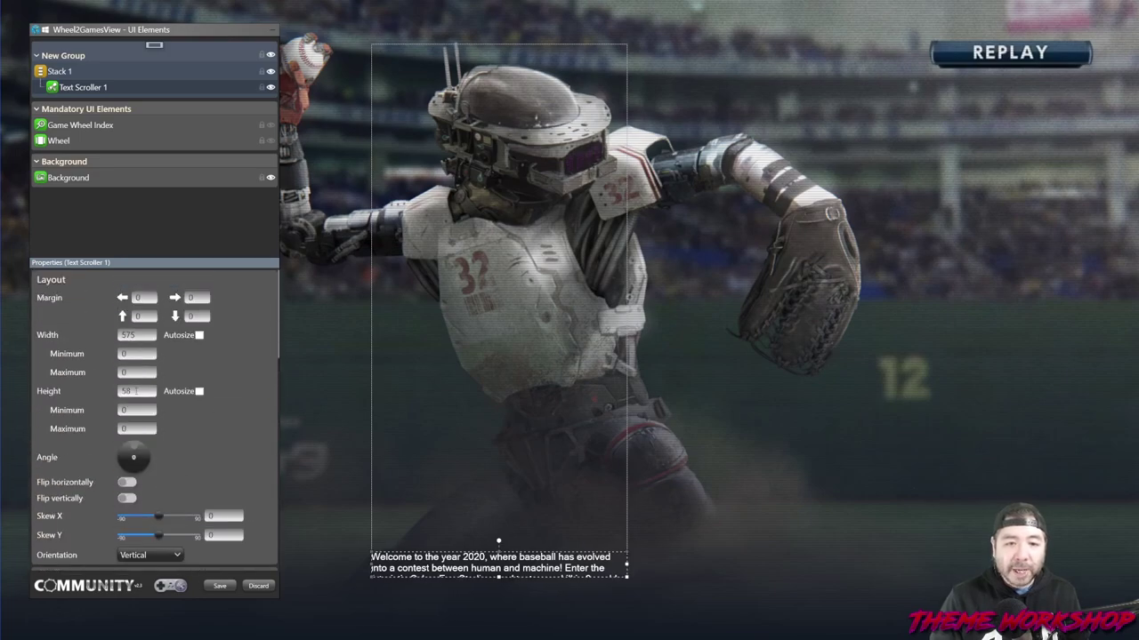
type("300")
left_click(126, 55)
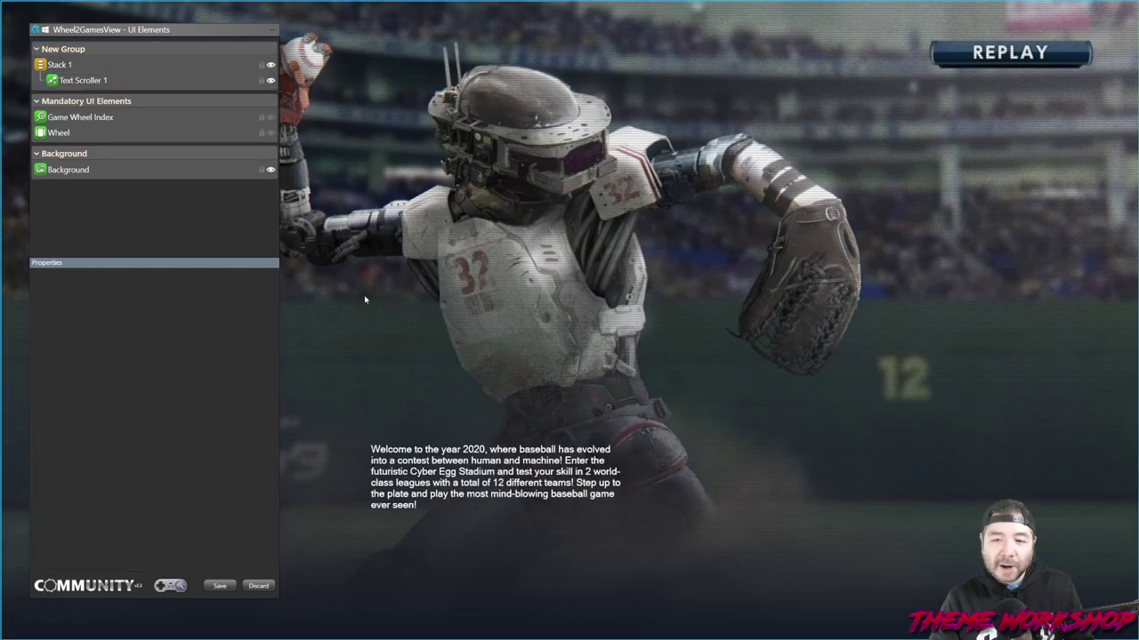
Step: Add a new image element, Image 2, to New Group
right_click(150, 45)
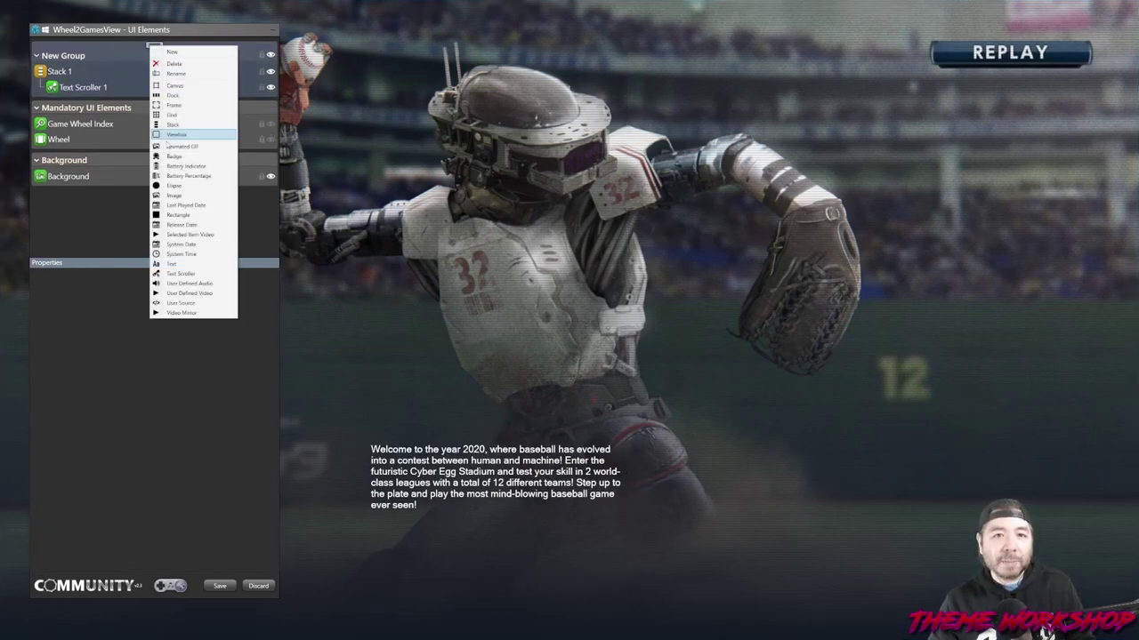
left_click(178, 195)
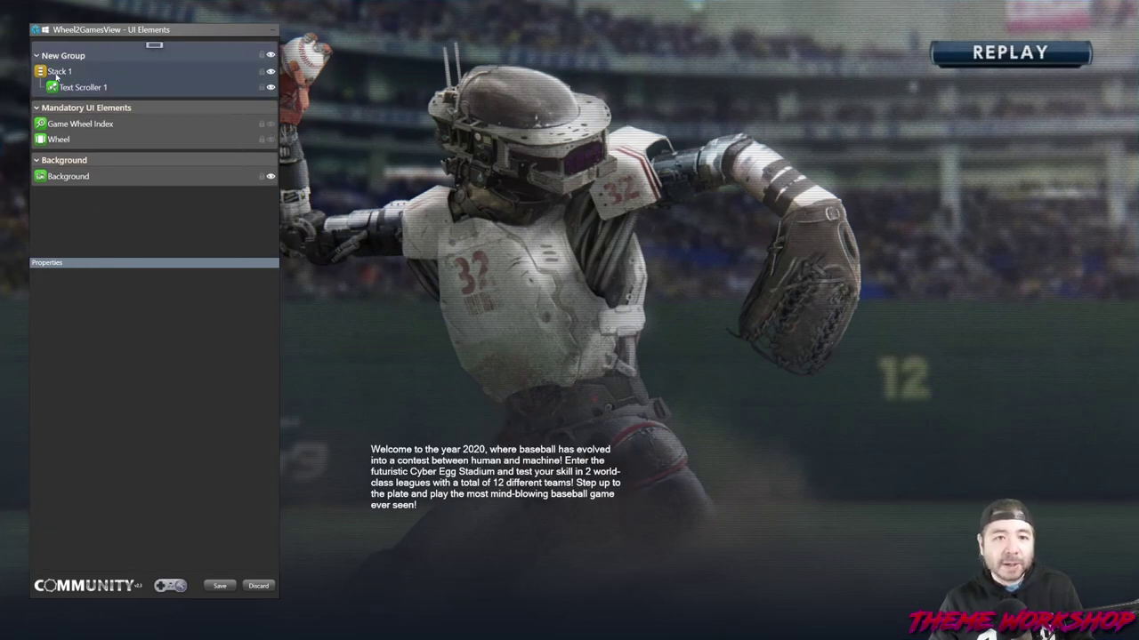
scroll(238, 386, "down", 3)
scroll(243, 381, "up", 3)
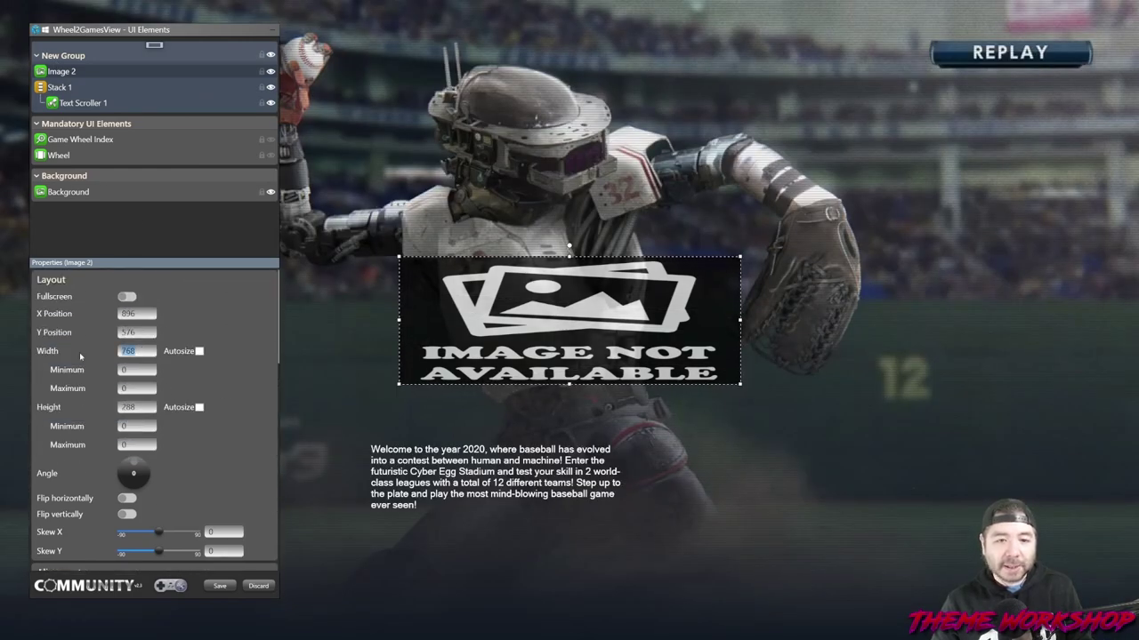
Step: Make Image 2 575 wide and display the Game box front metadata image
key("Return")
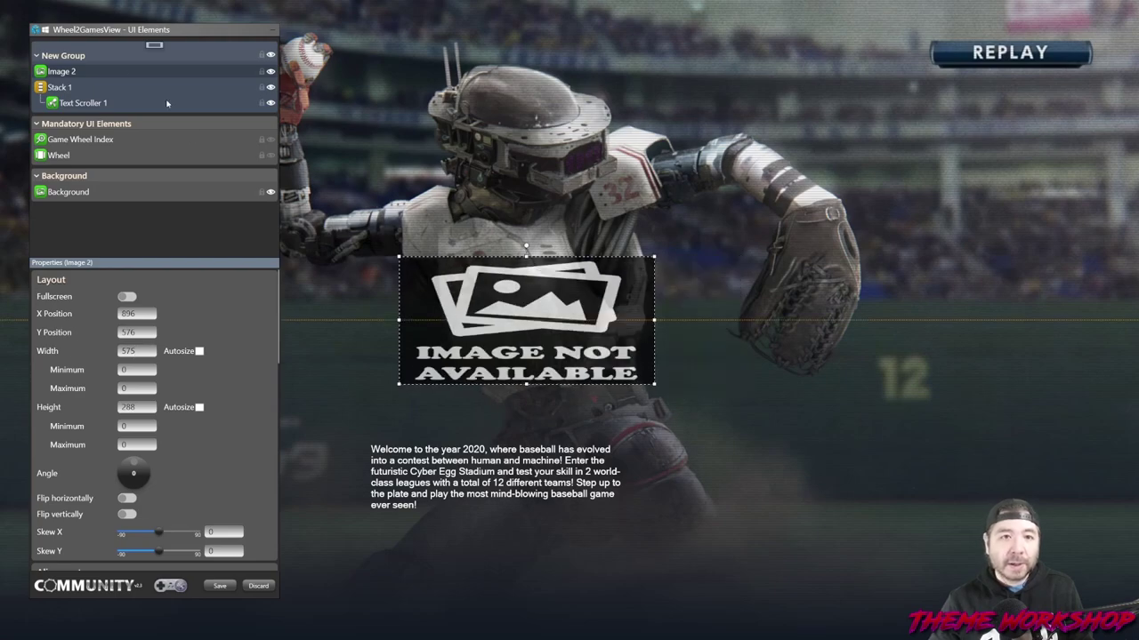
scroll(135, 366, "down", 10)
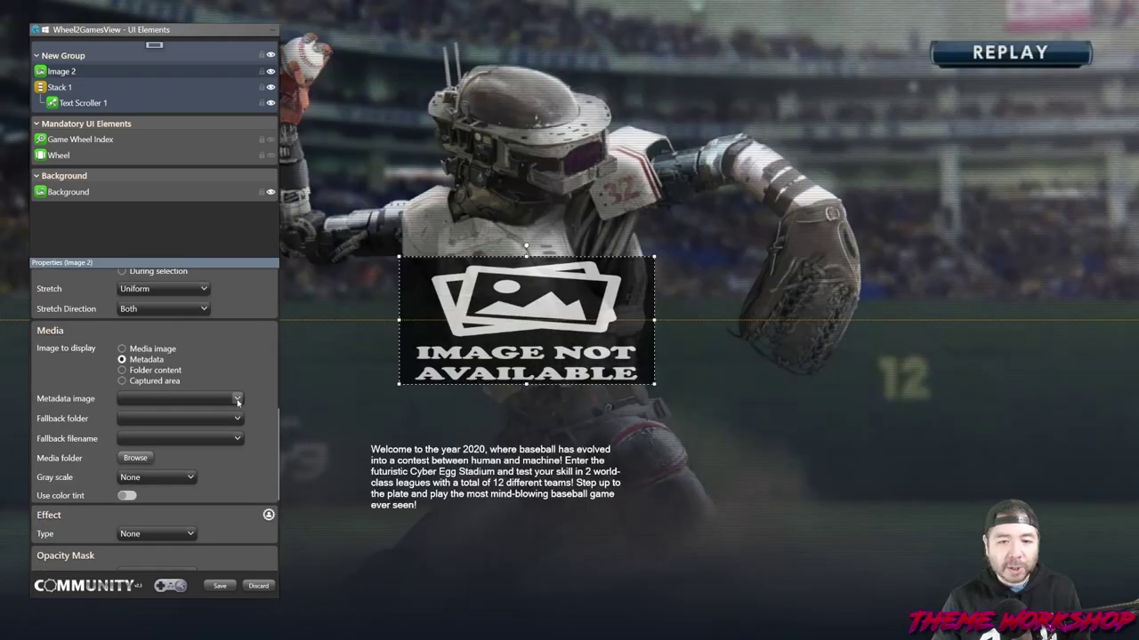
left_click(237, 400)
scroll(185, 231, "down", 5)
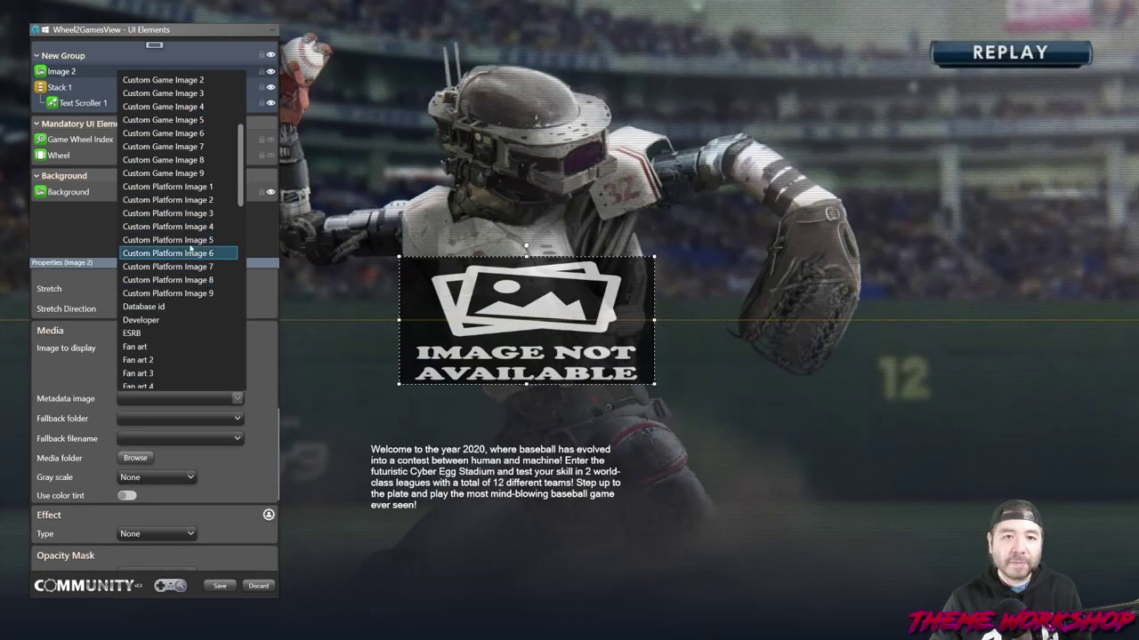
scroll(183, 213, "down", 5)
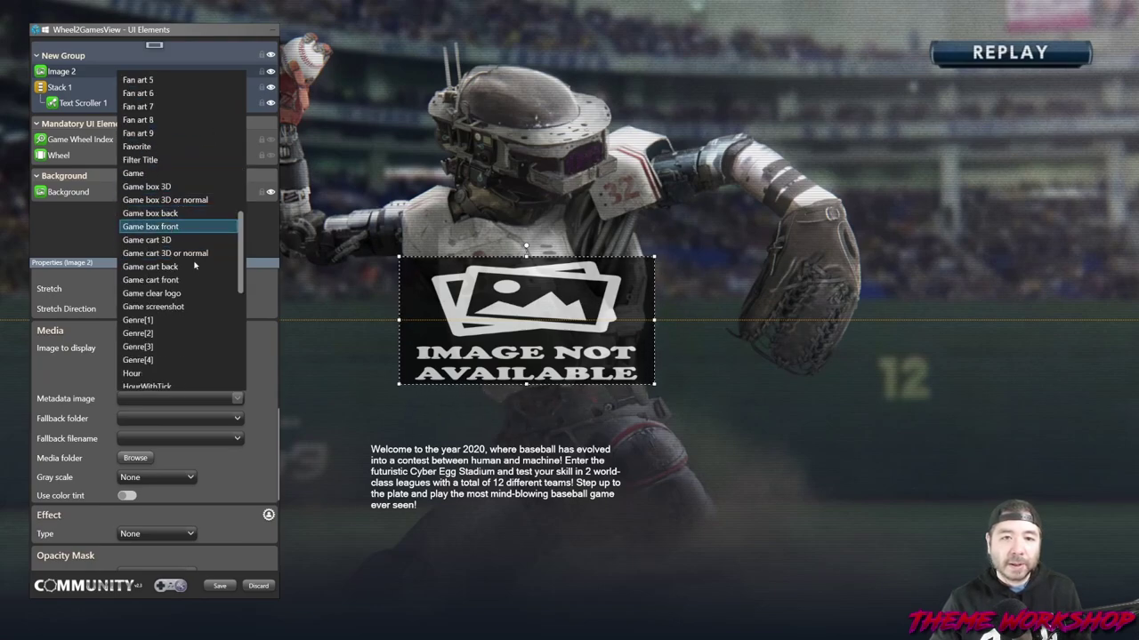
key("Return")
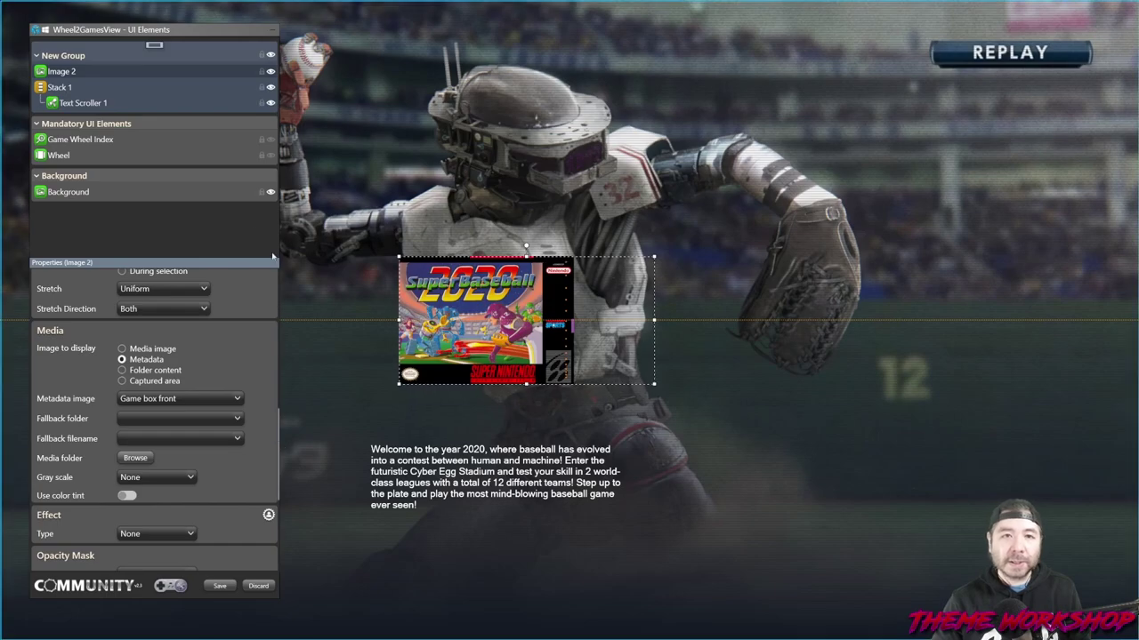
Step: Enlarge the box-front image to about 426 high by raising its top edge
scroll(261, 369, "up", 5)
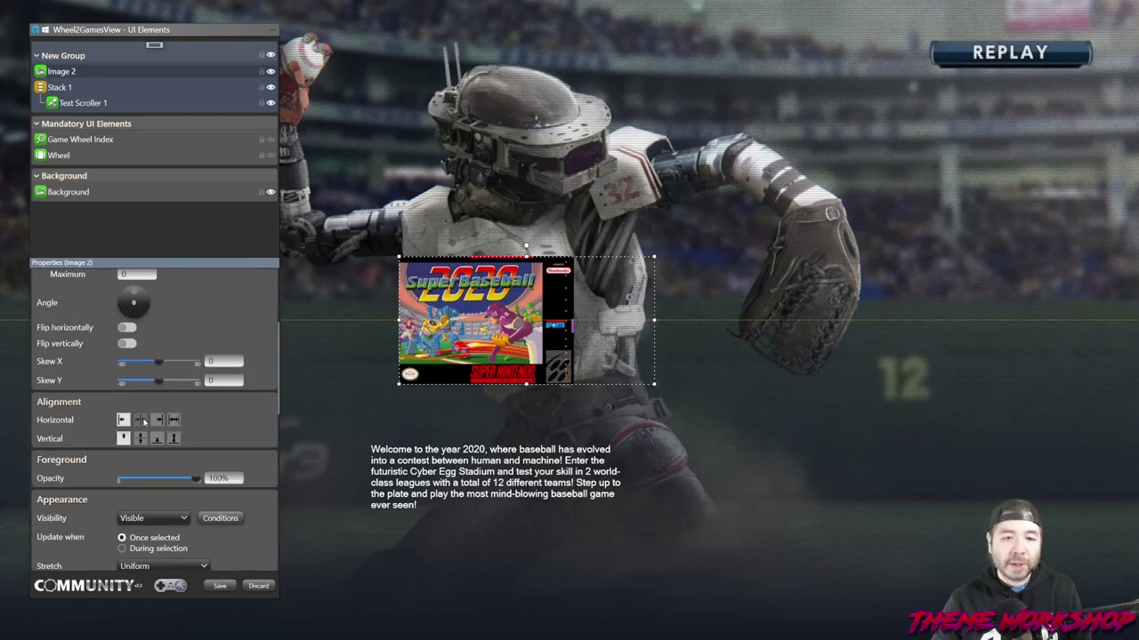
scroll(488, 295, "down", 1)
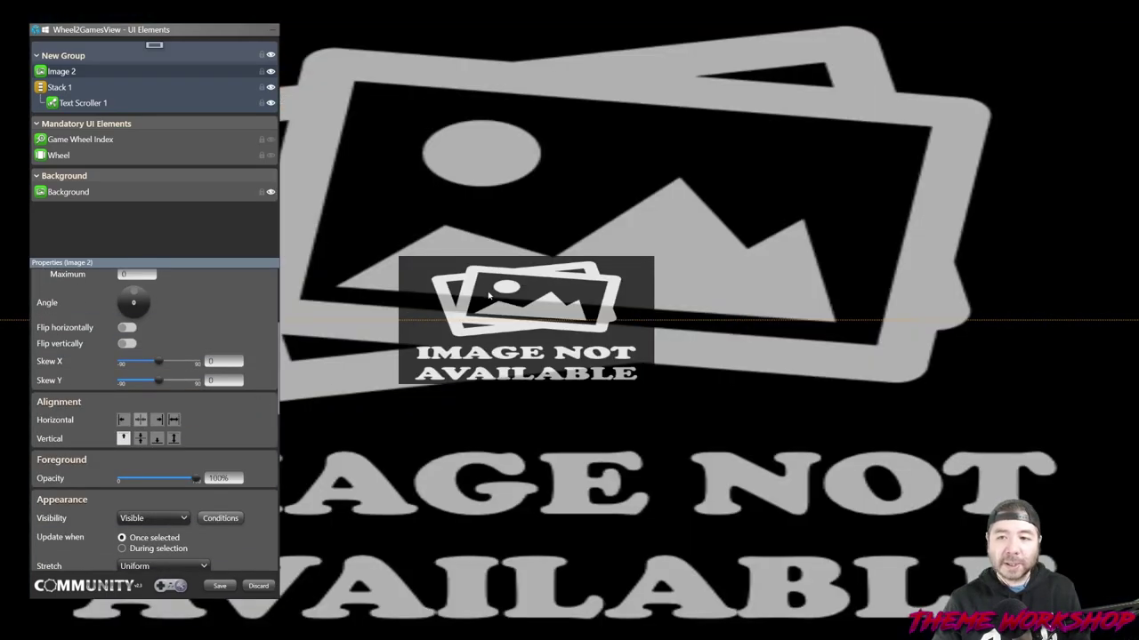
scroll(532, 267, "down", 1)
left_click_drag(526, 249, 526, 239)
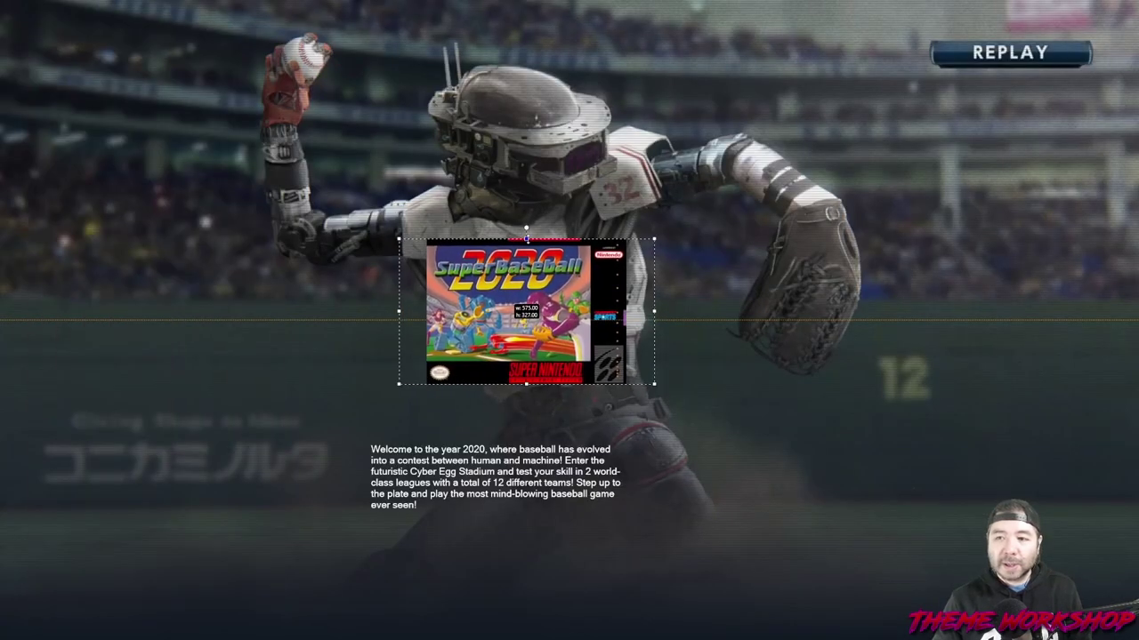
left_click_drag(525, 192, 525, 196)
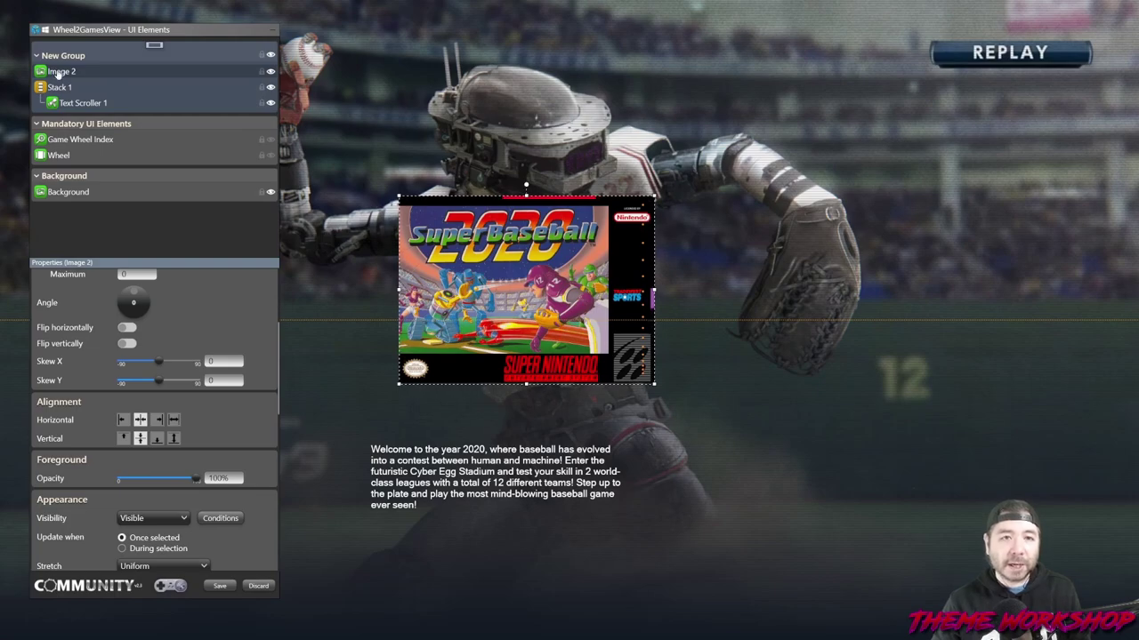
Step: Rename Image 2 to 'Box - Front'
double_click(61, 72)
type("Box - Front")
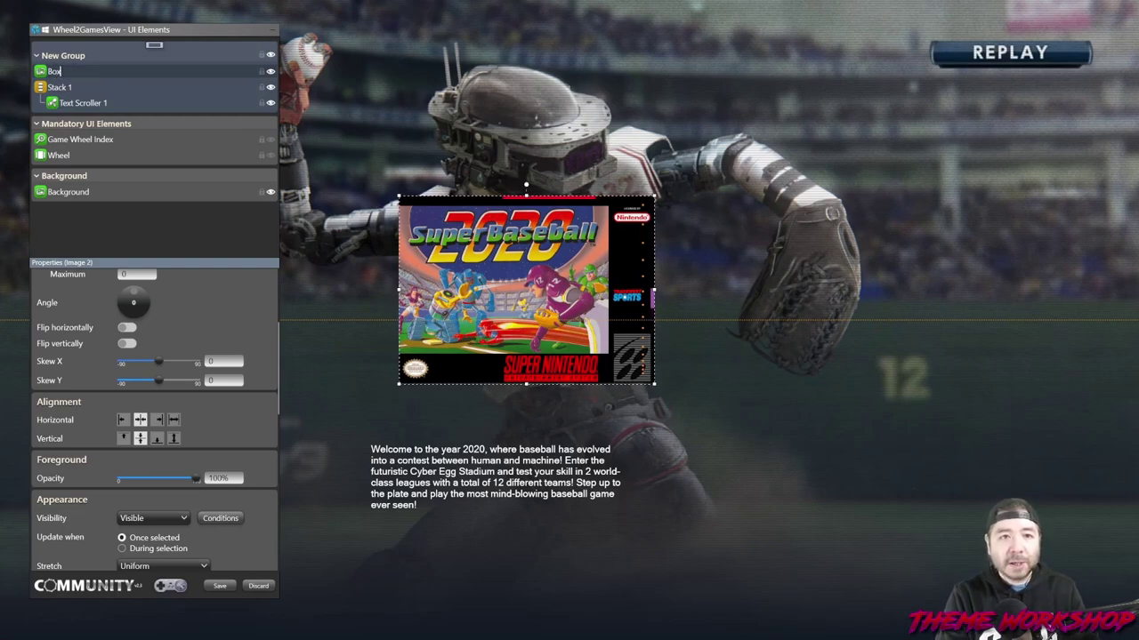
key("Return")
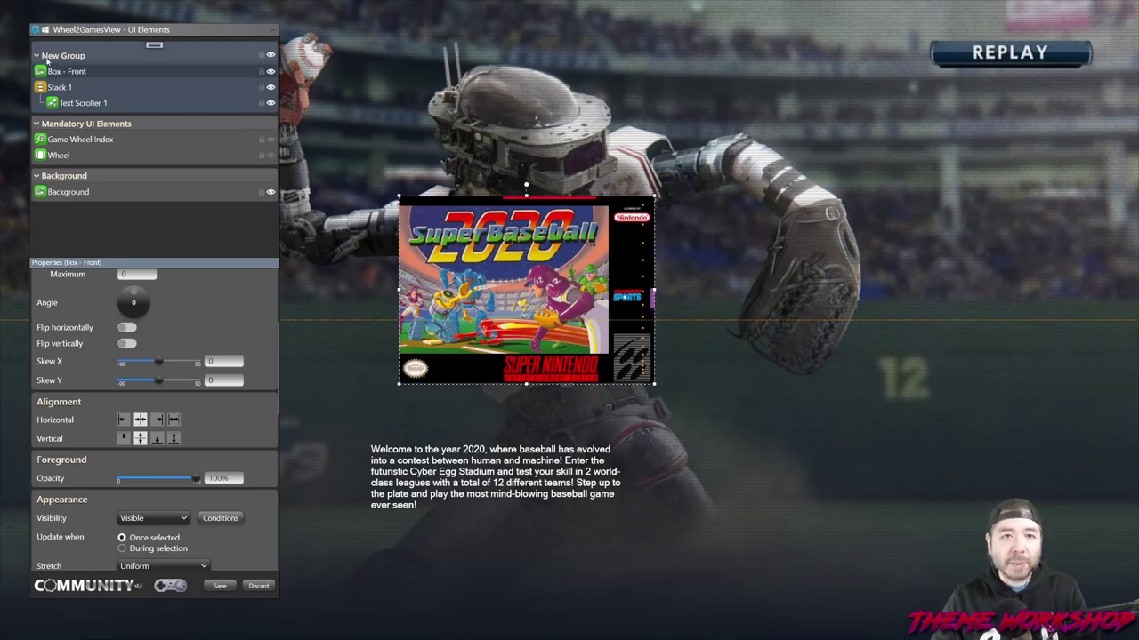
Step: Move Box - Front into the stack above the notes and give the scroller a 30 top margin
left_click_drag(63, 73, 52, 99)
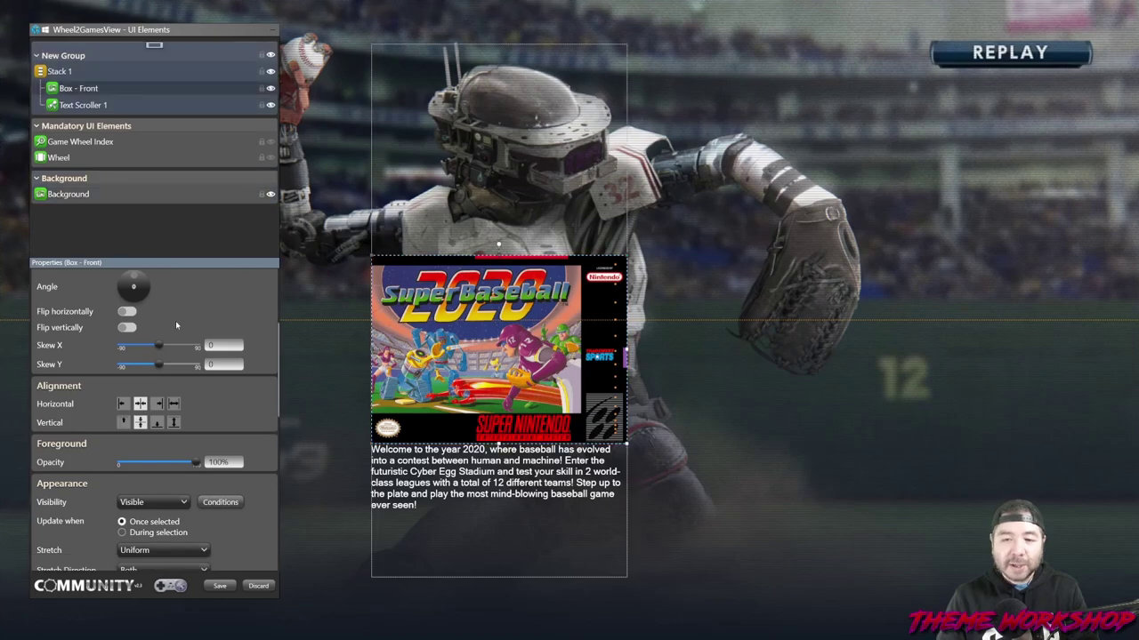
scroll(256, 428, "up", 3)
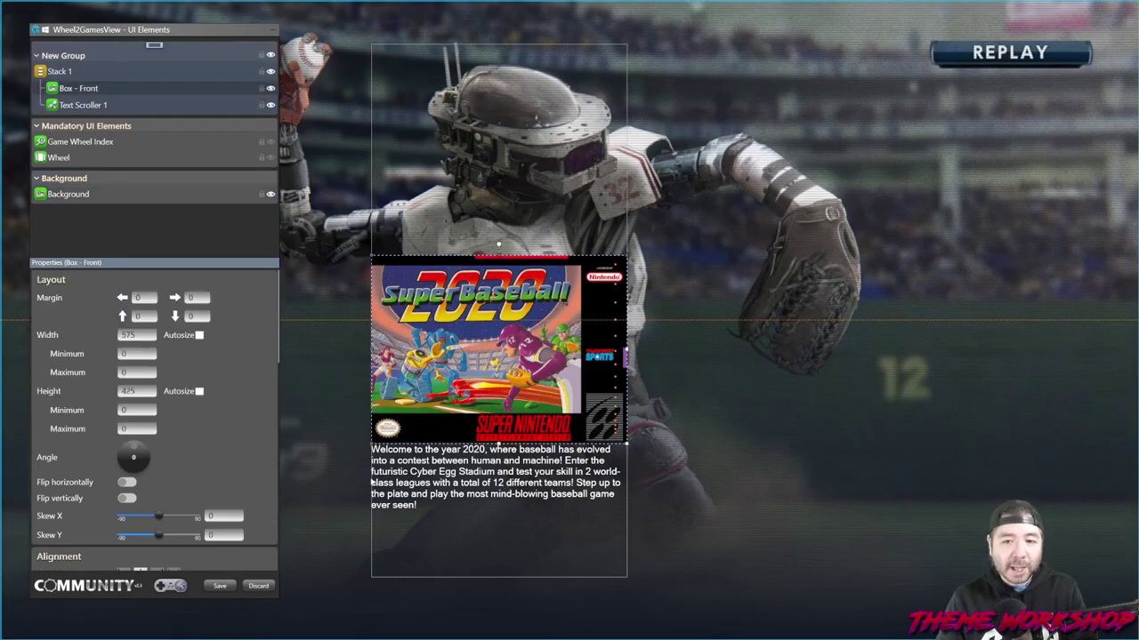
left_click(431, 488)
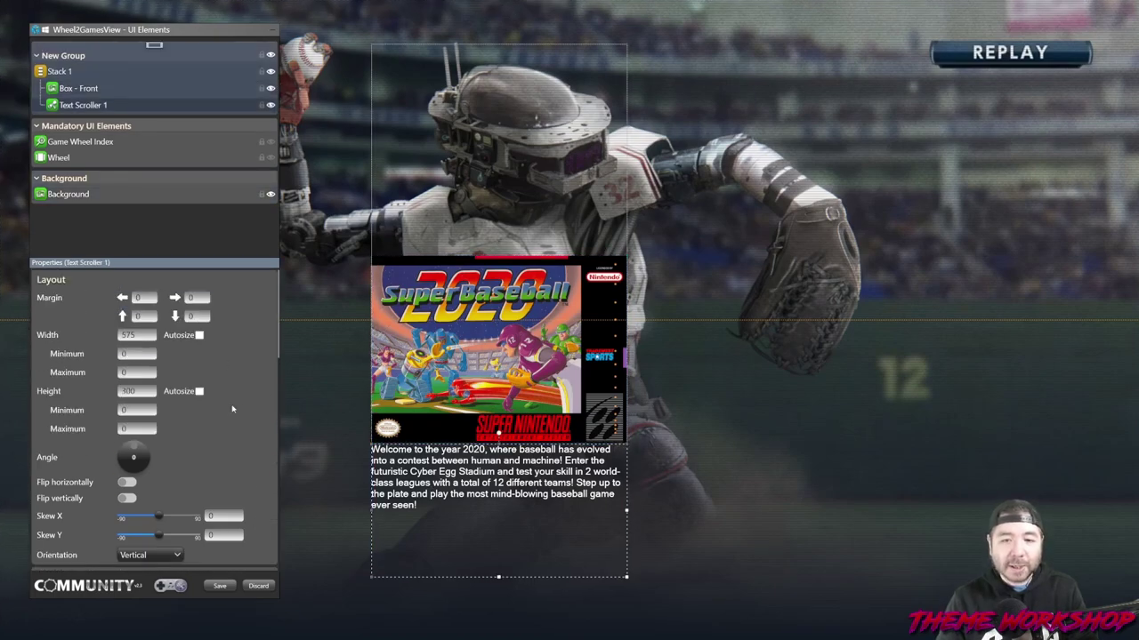
left_click(144, 317)
type("30")
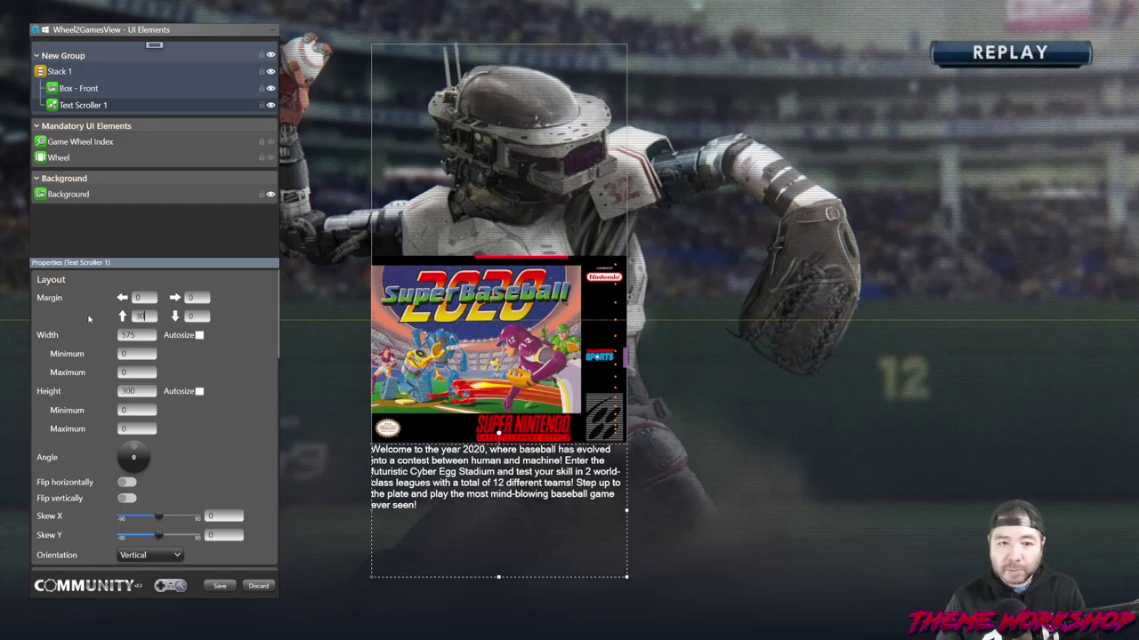
key("Return")
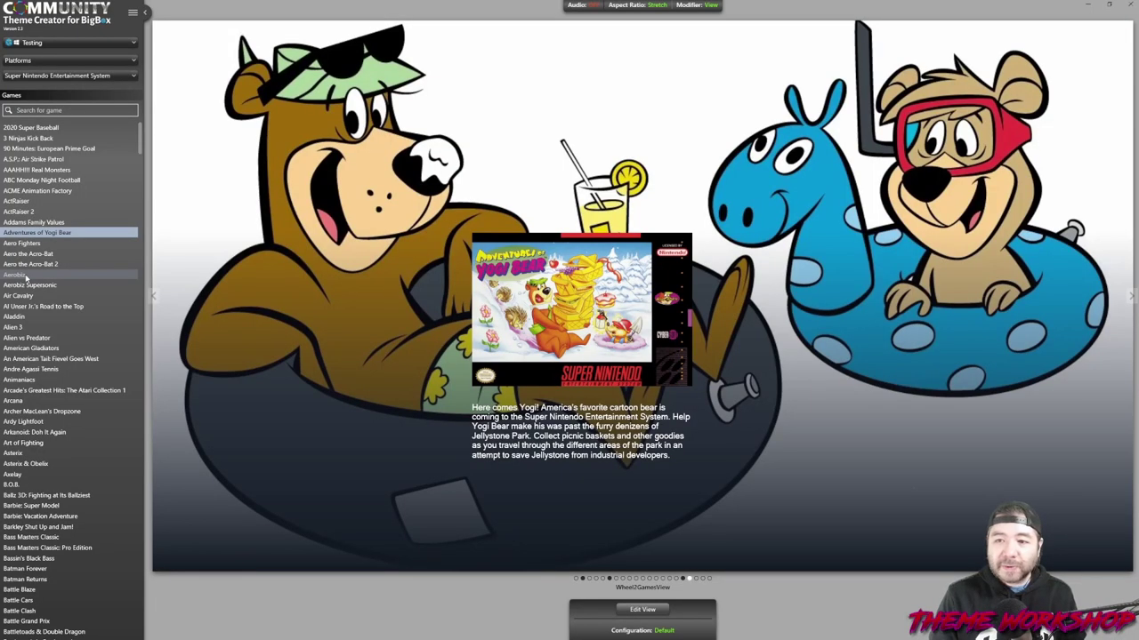
Step: Preview Aerobiz and Air Cavalry, then NES game 1942, and return to the Wheel2GamesView editor
left_click(27, 276)
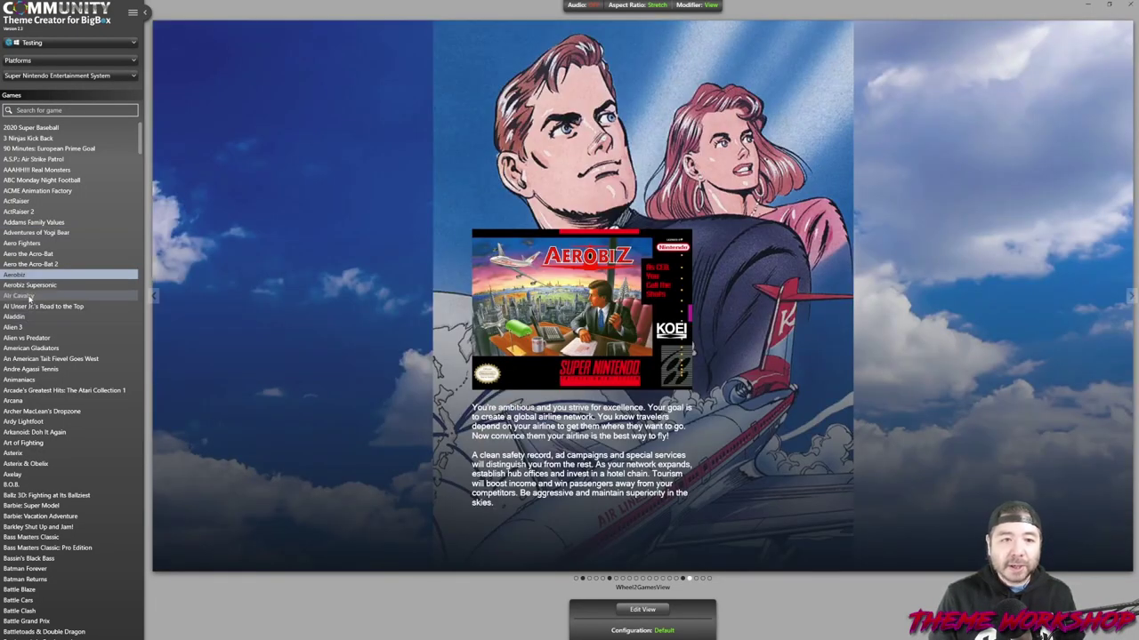
left_click(30, 298)
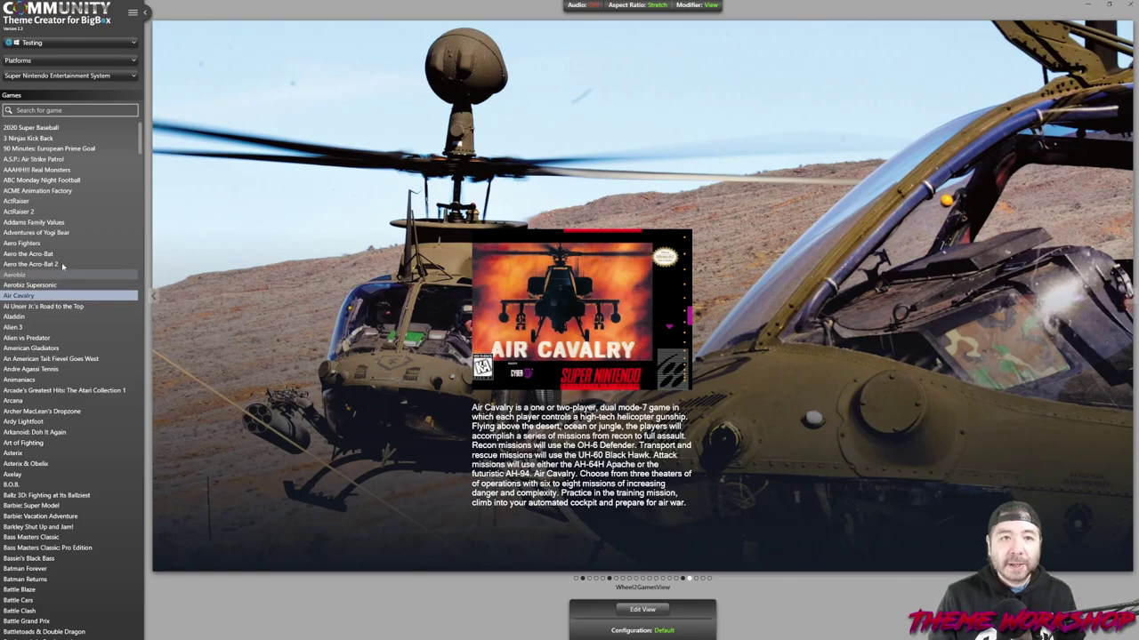
left_click(76, 77)
scroll(61, 178, "up", 5)
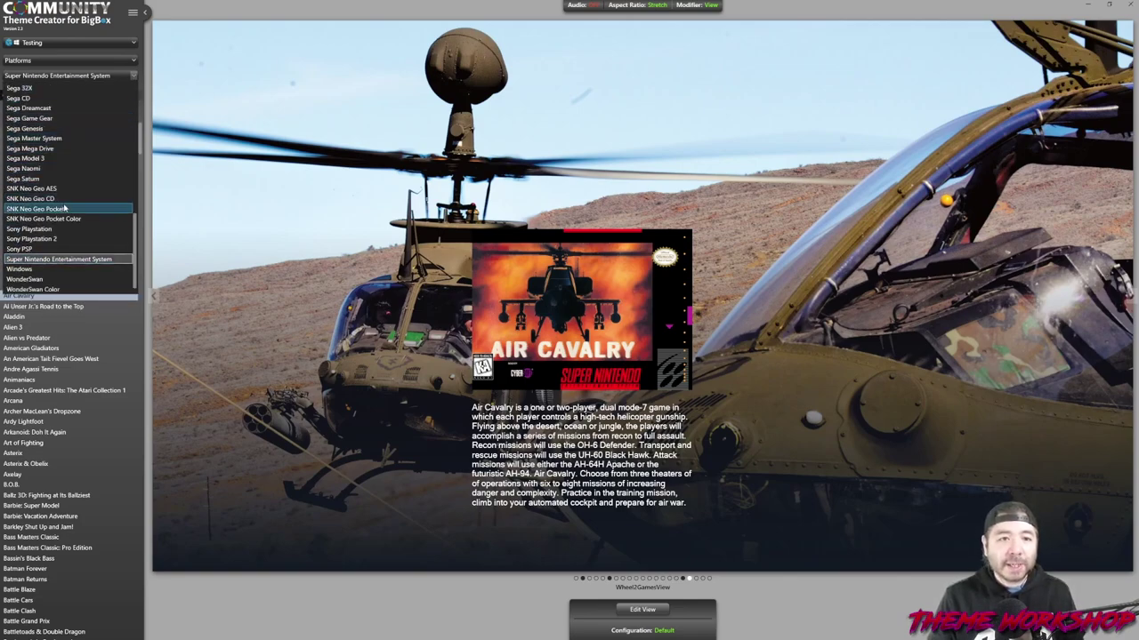
left_click(41, 120)
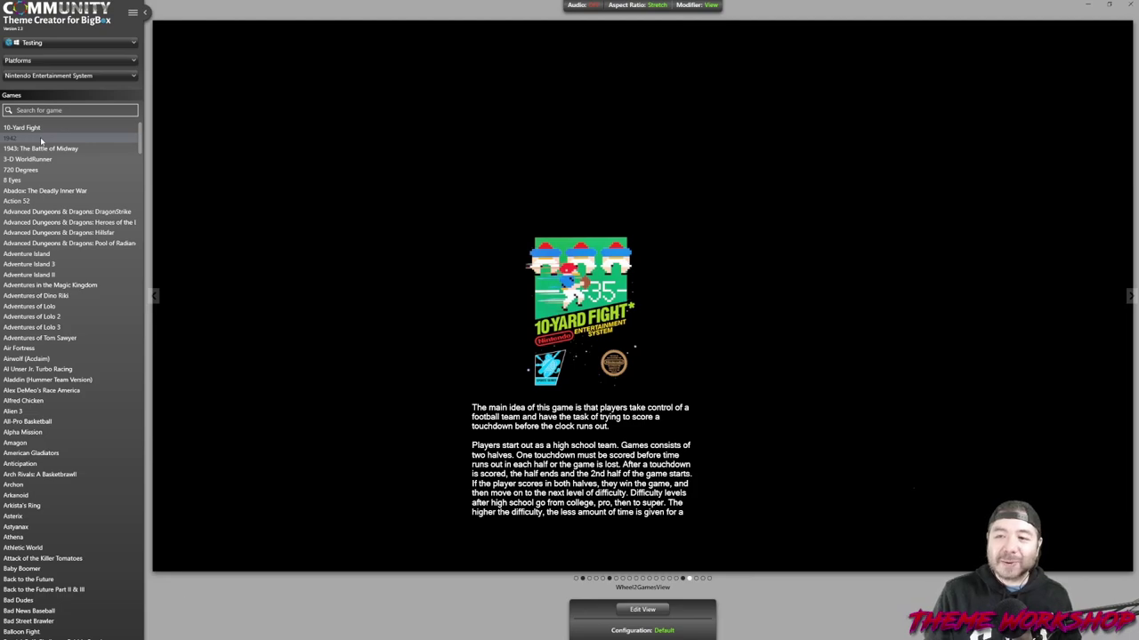
left_click(41, 139)
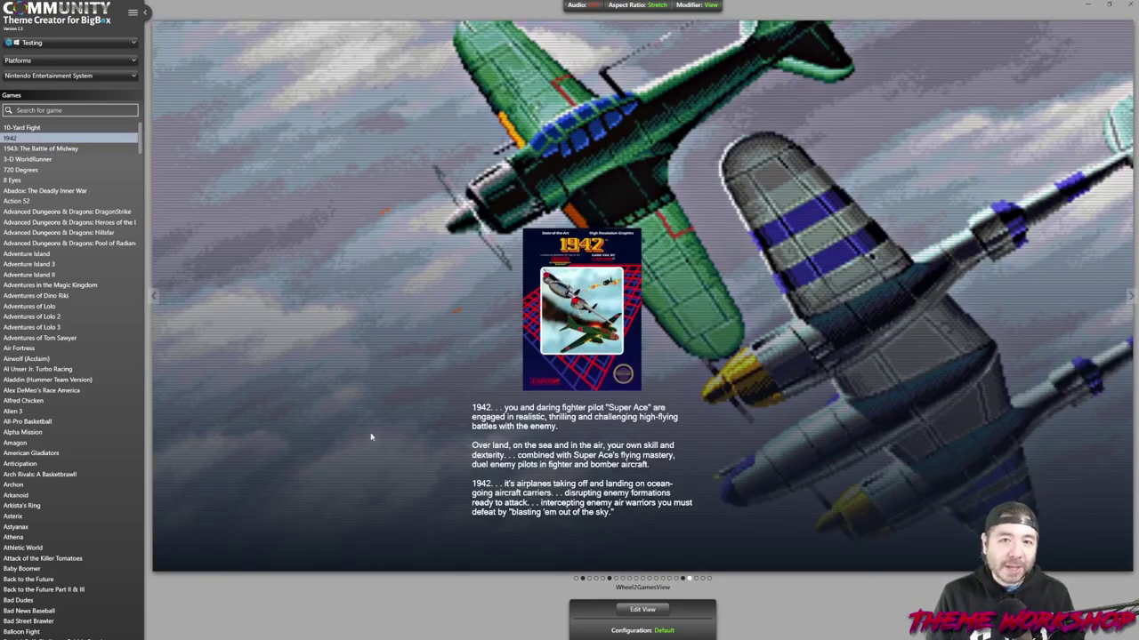
left_click(641, 611)
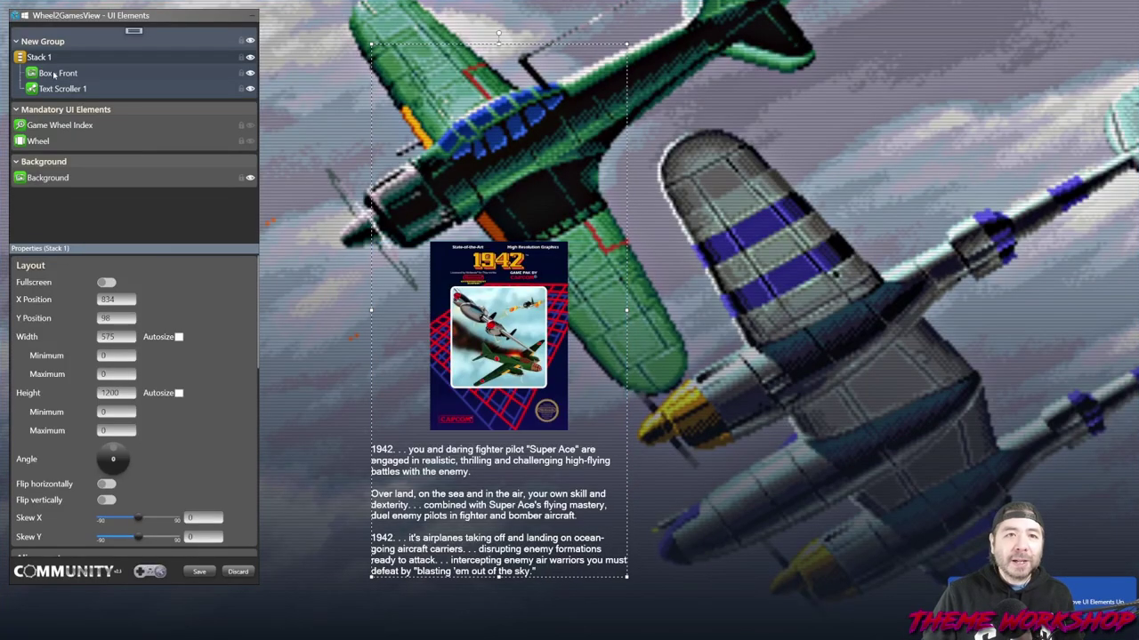
Step: Turn on Height Autosize for the Box - Front image and save the wheel view layout
left_click(54, 75)
scroll(225, 372, "down", 2)
scroll(216, 363, "up", 2)
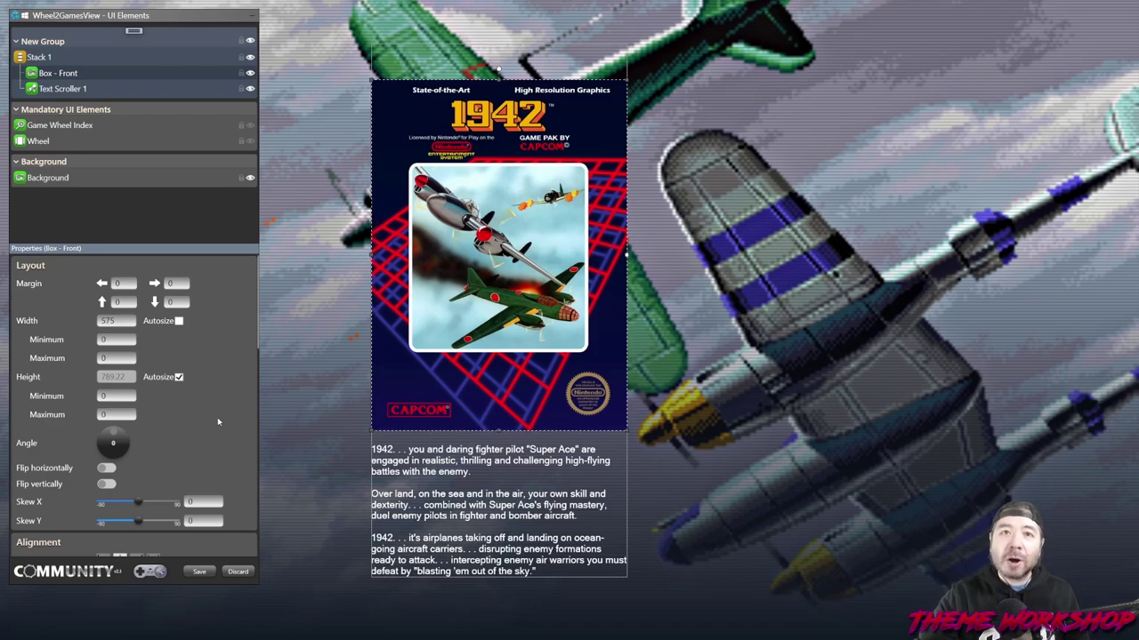
left_click(199, 572)
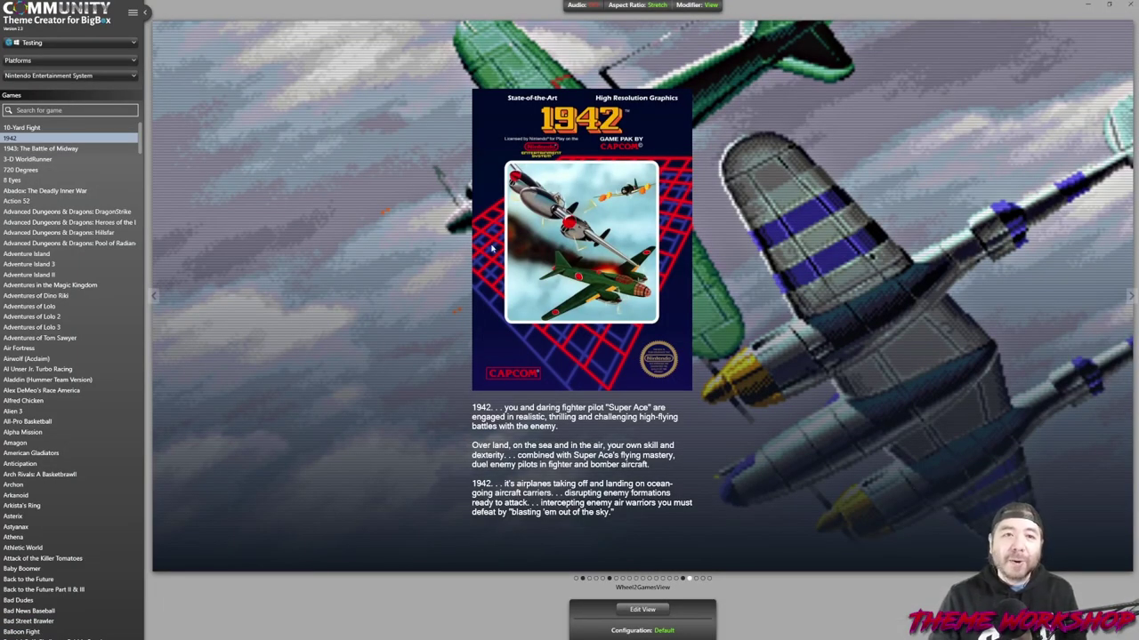
Step: Preview the layout with Nintendo 64 games, then Nintendo DS games
left_click(67, 75)
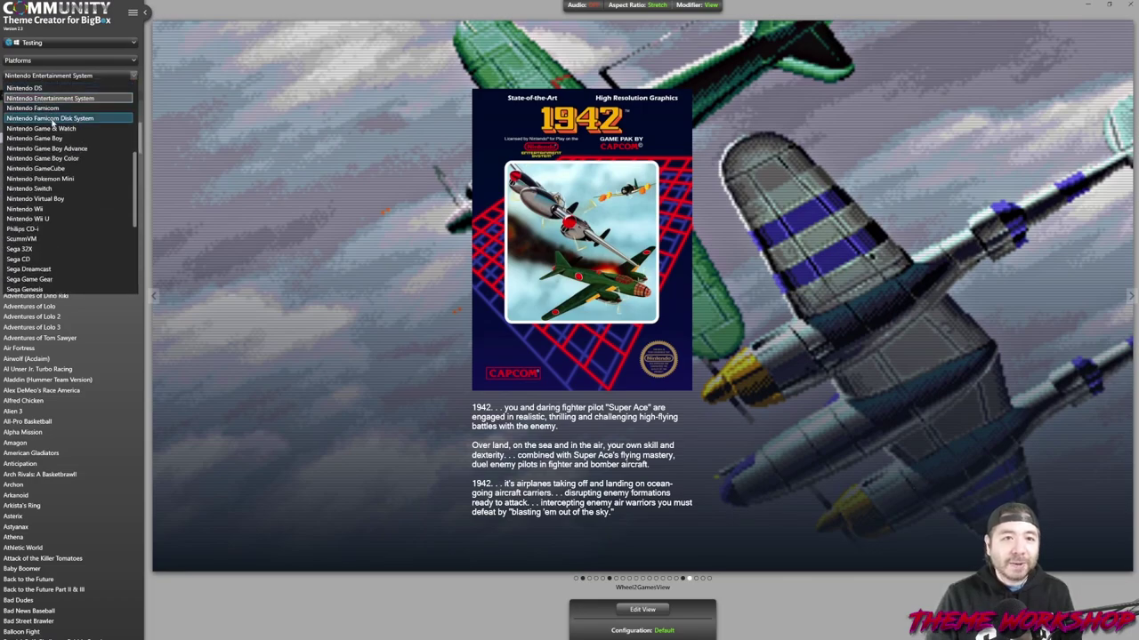
scroll(35, 114, "up", 1)
left_click(33, 107)
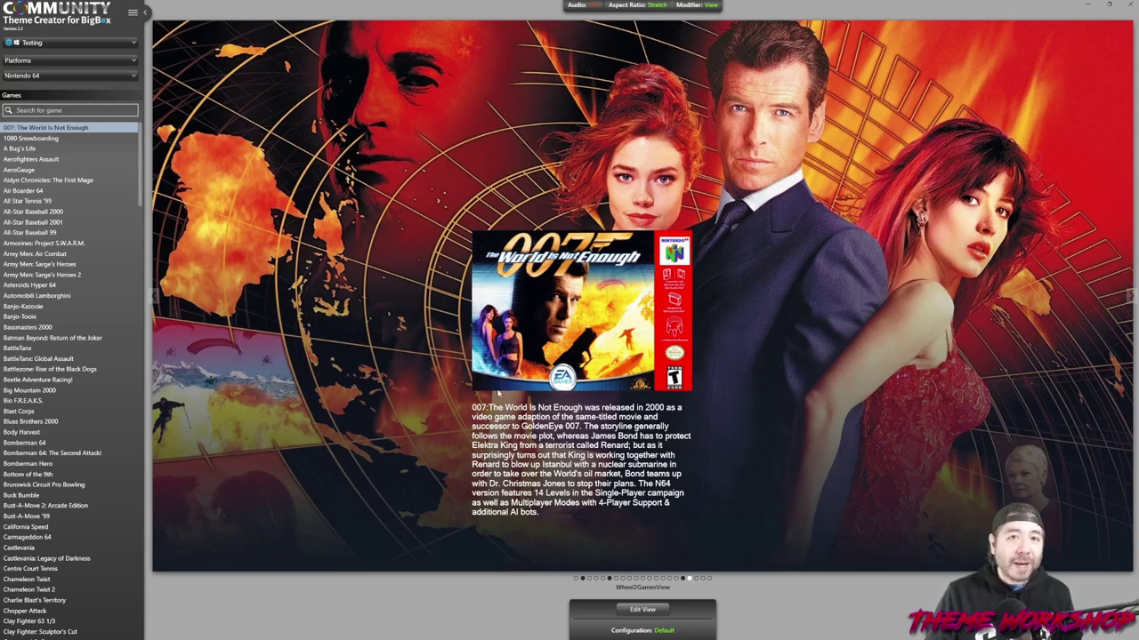
left_click(134, 76)
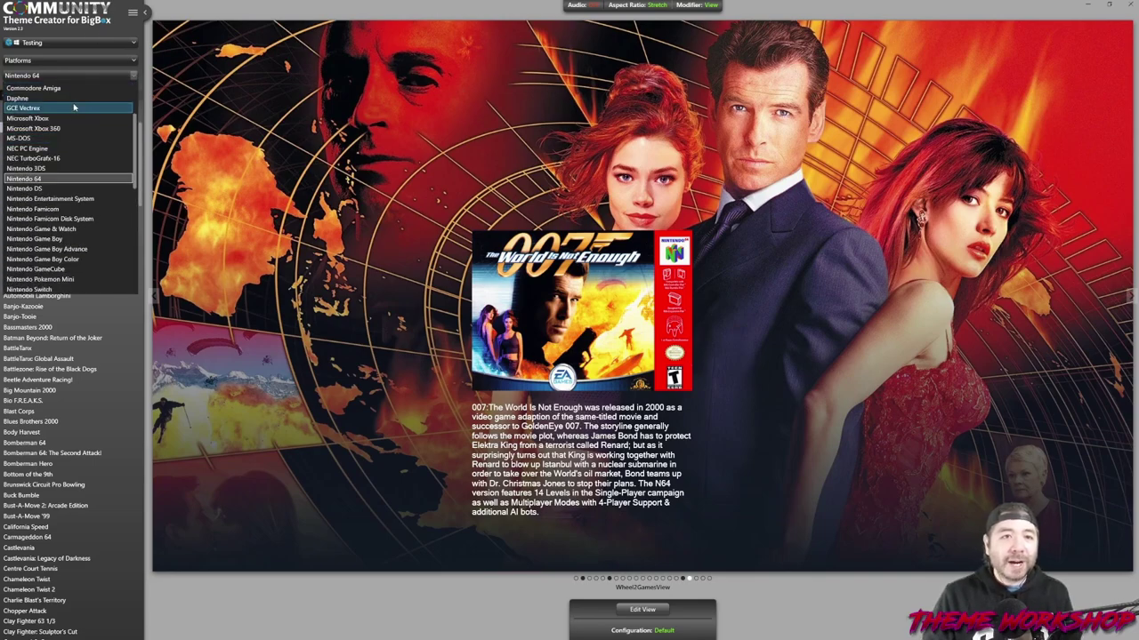
left_click(38, 188)
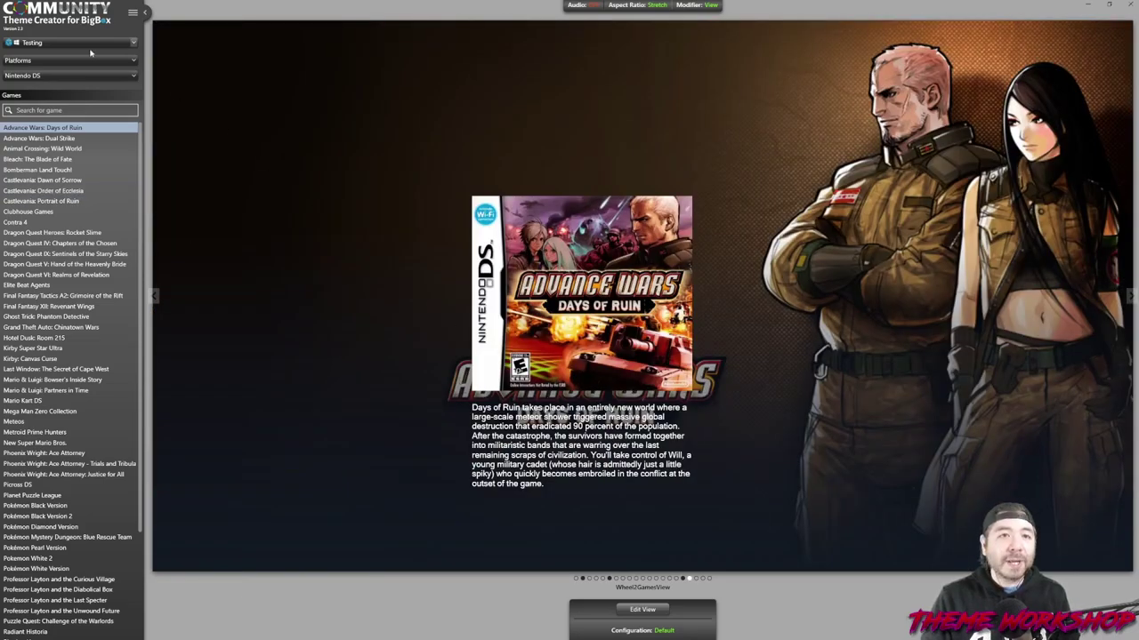
Step: Switch to 3DO Interactive Multiplayer games and reopen the view editor on Gex
left_click(132, 76)
scroll(62, 133, "up", 5)
left_click(57, 134)
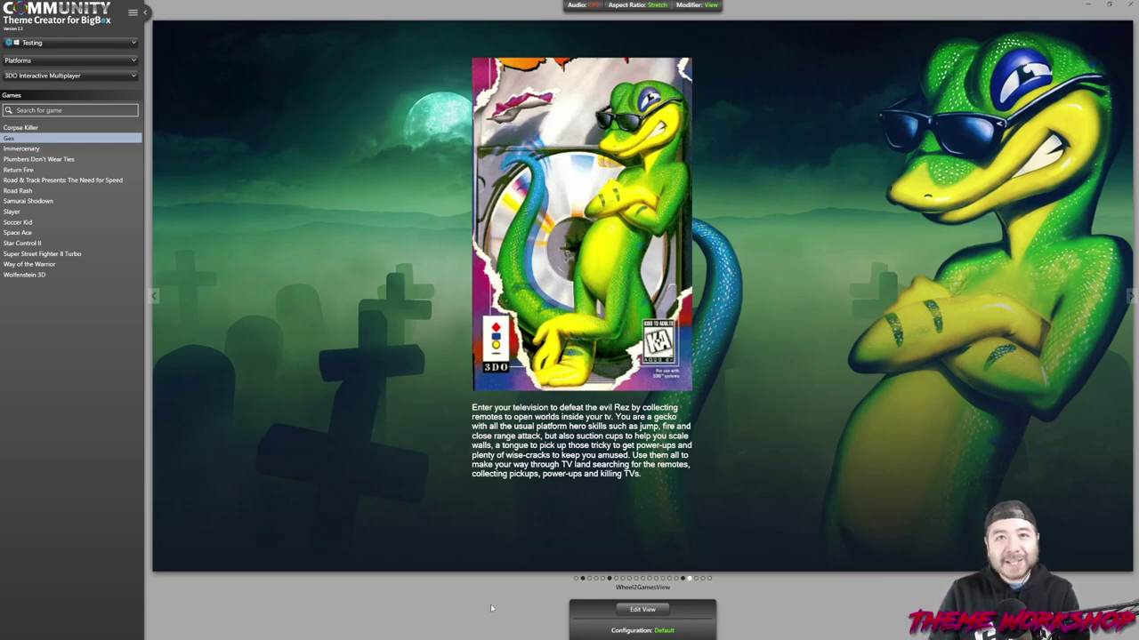
left_click(633, 610)
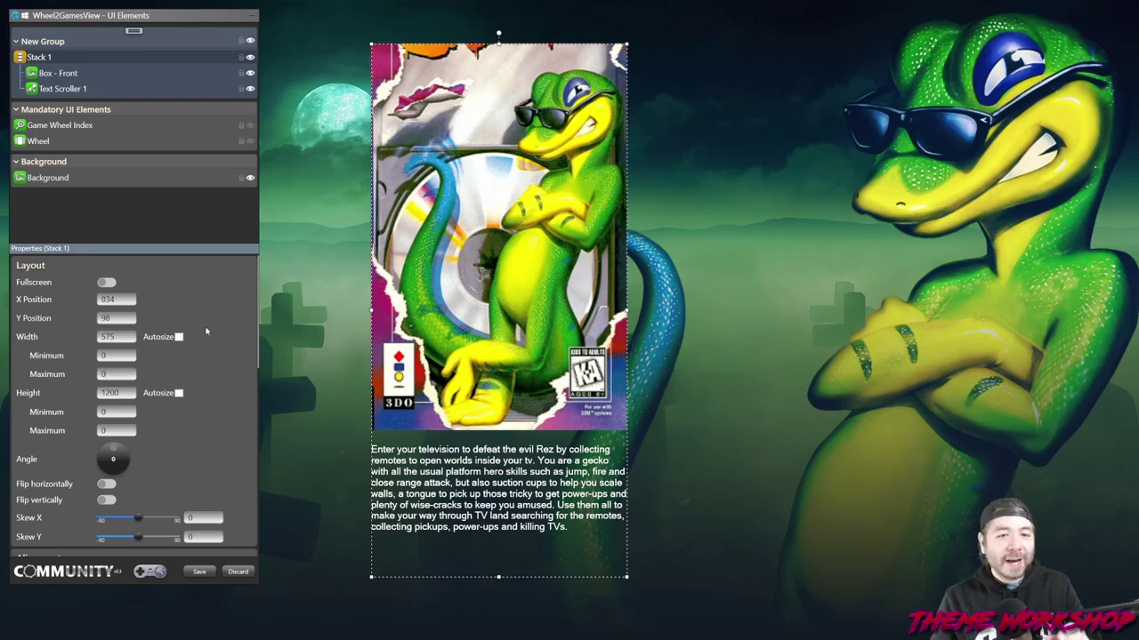
Step: Set the Box - Front image's Height Maximum to 870 and save the view
left_click(54, 76)
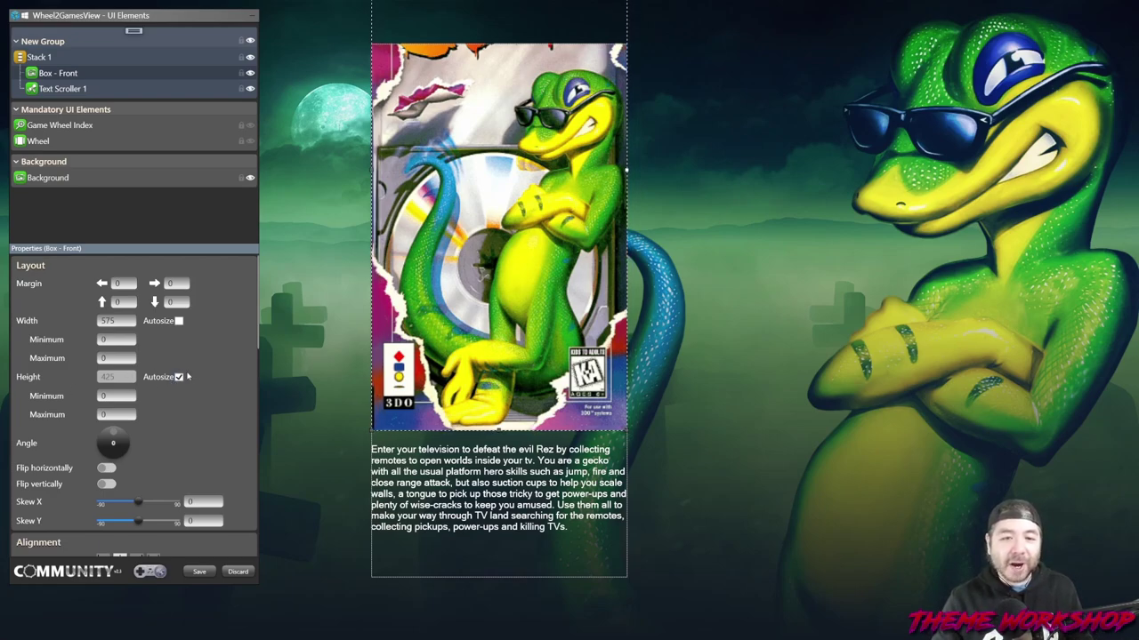
double_click(107, 415)
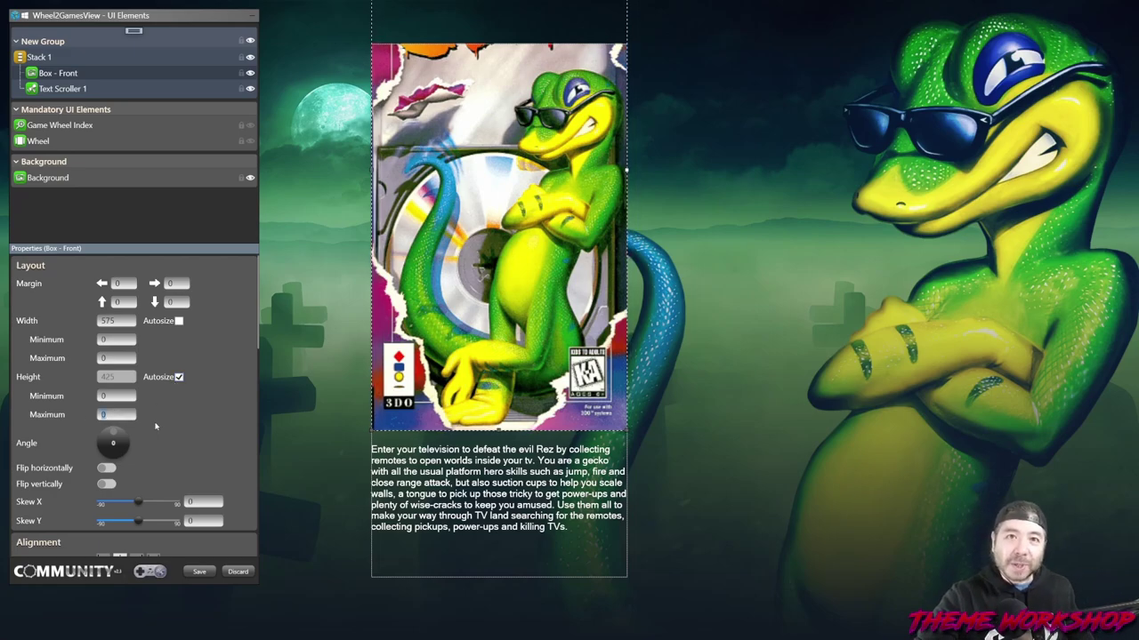
key("Return")
double_click(107, 414)
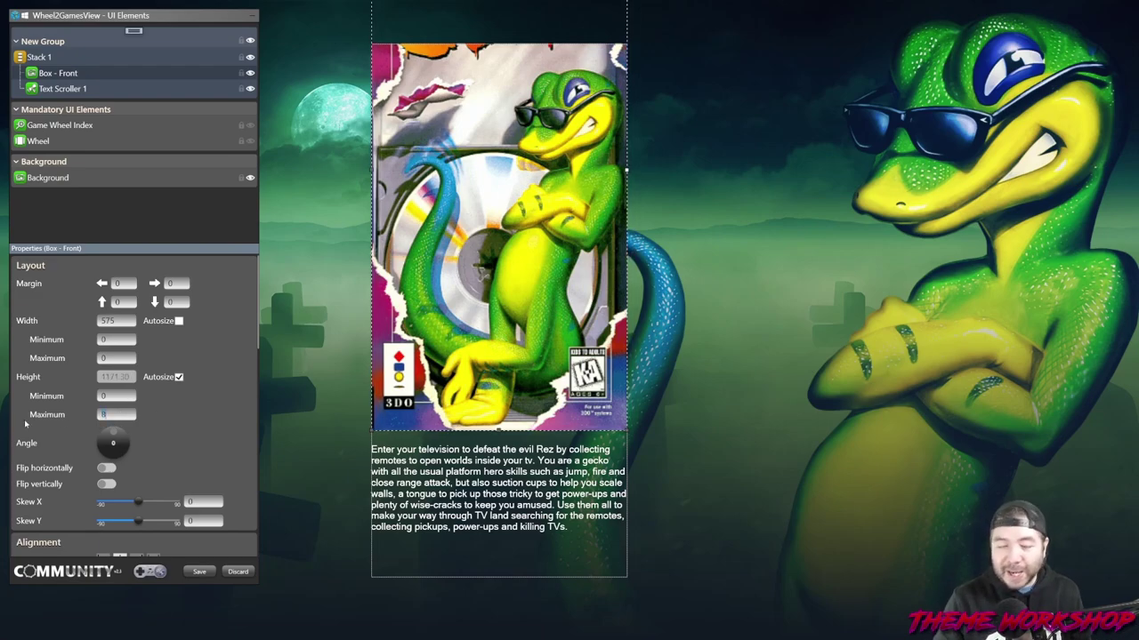
type("870")
key("Return")
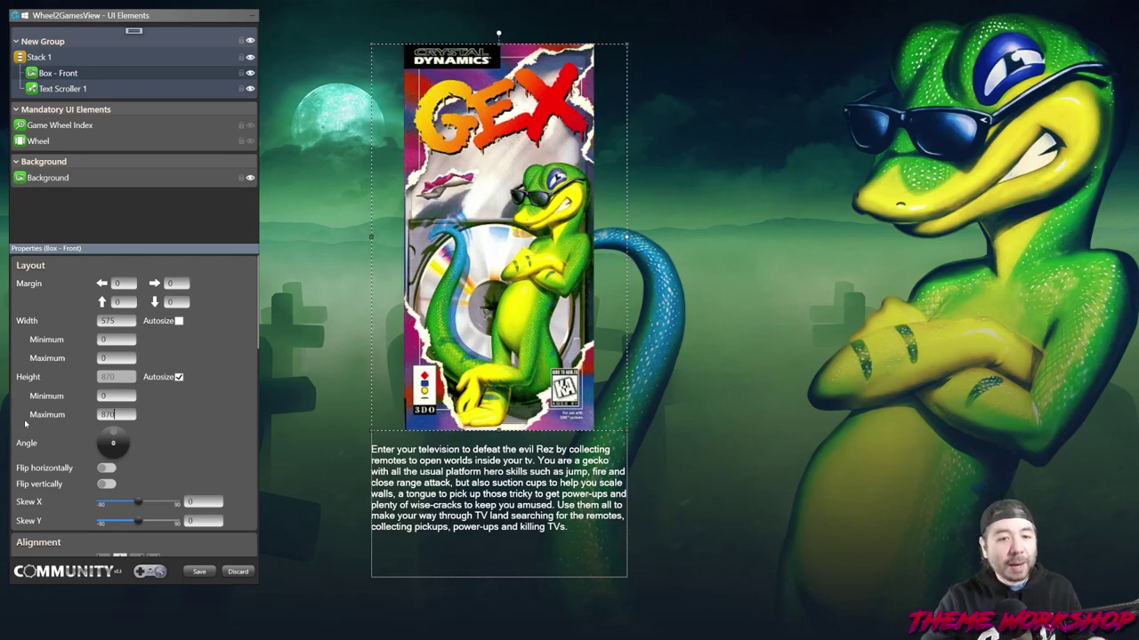
left_click(197, 573)
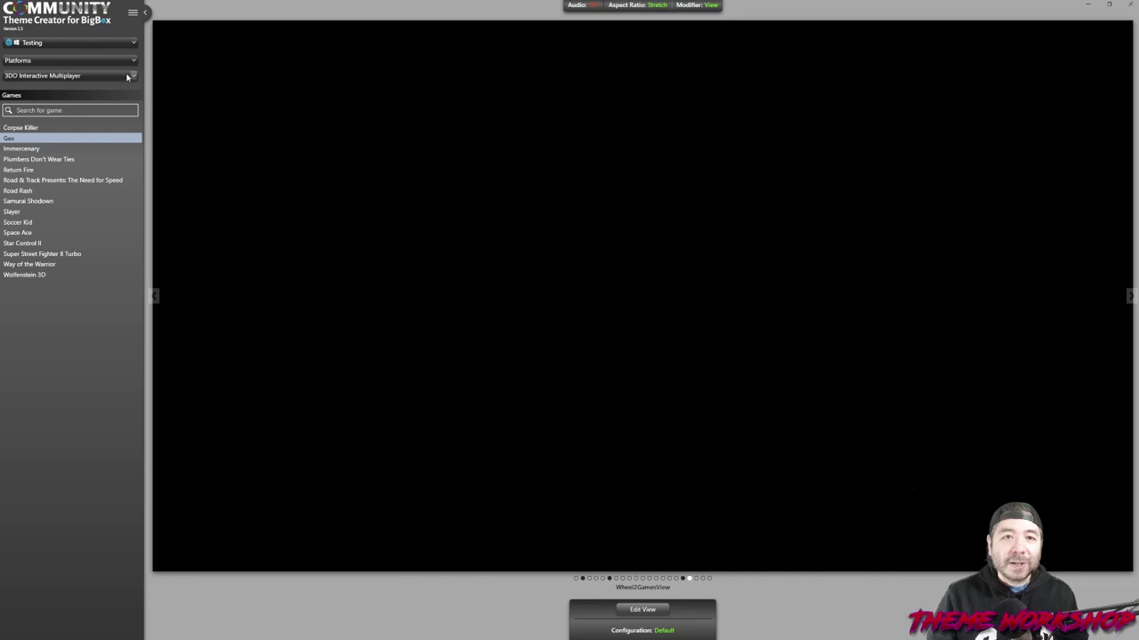
Step: Preview ColecoVision games, then Super Nintendo games, ending on 2020 Super Baseball
left_click(68, 76)
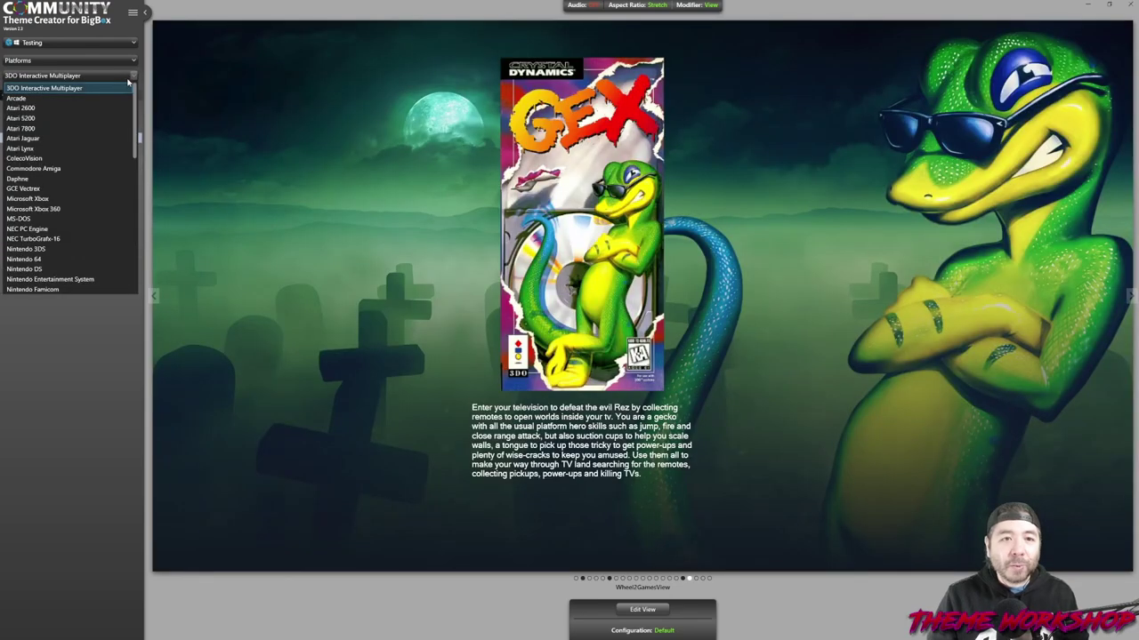
left_click(55, 160)
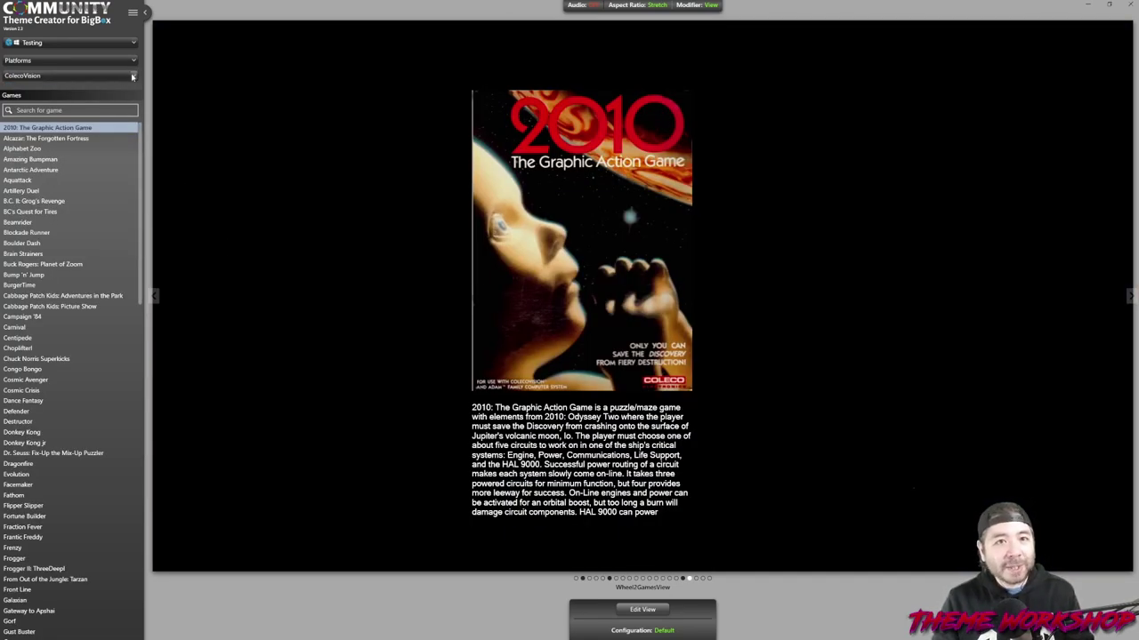
left_click(131, 76)
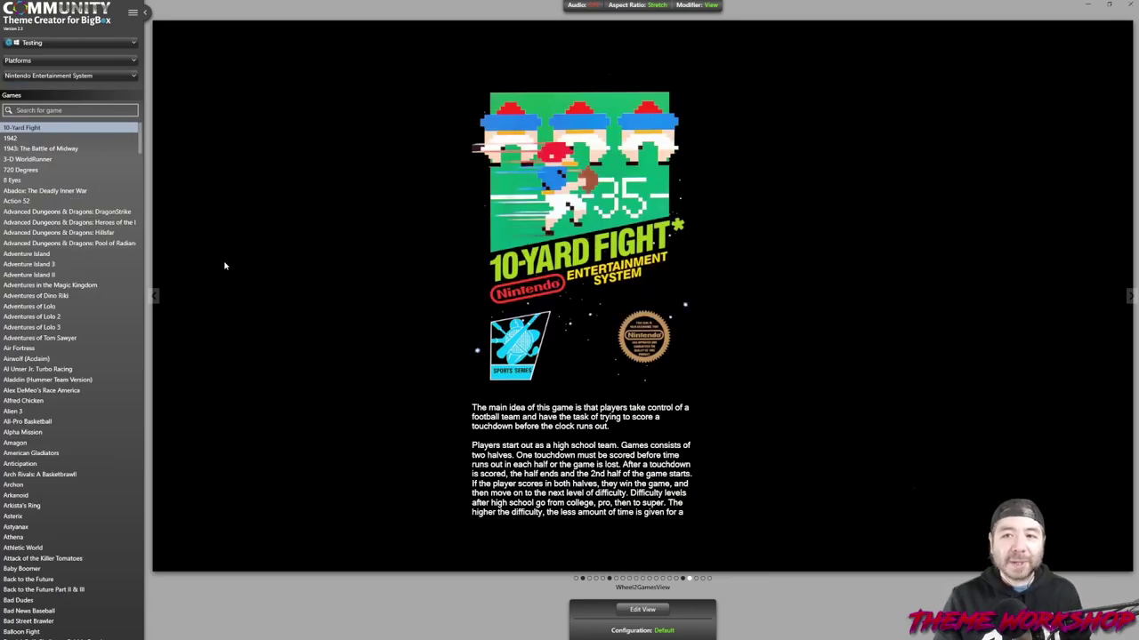
left_click(132, 76)
left_click(107, 272)
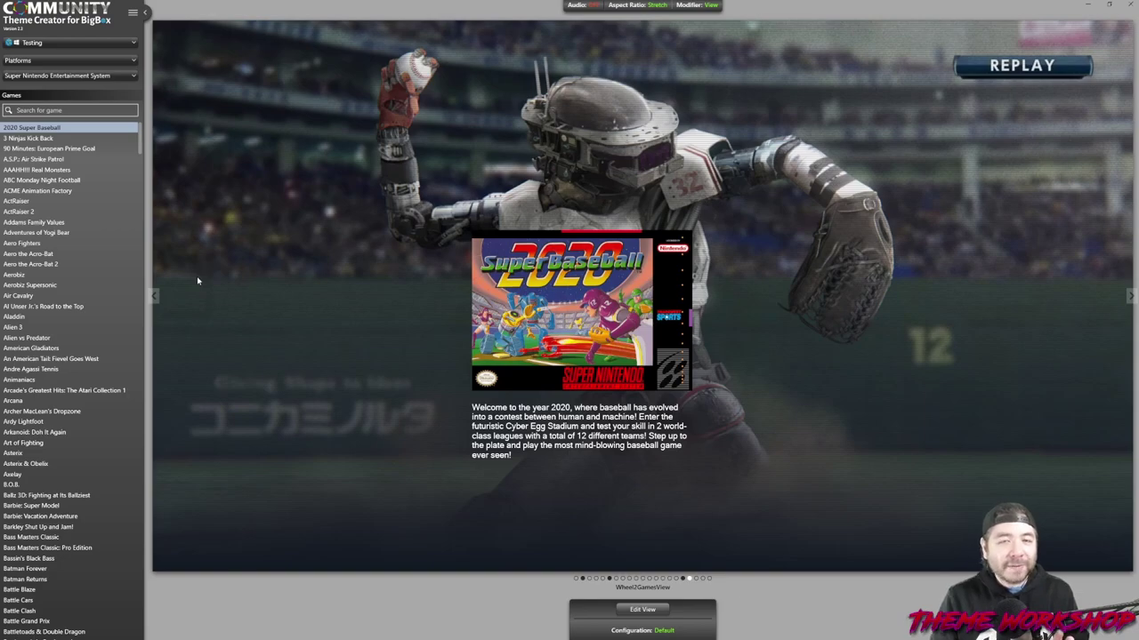